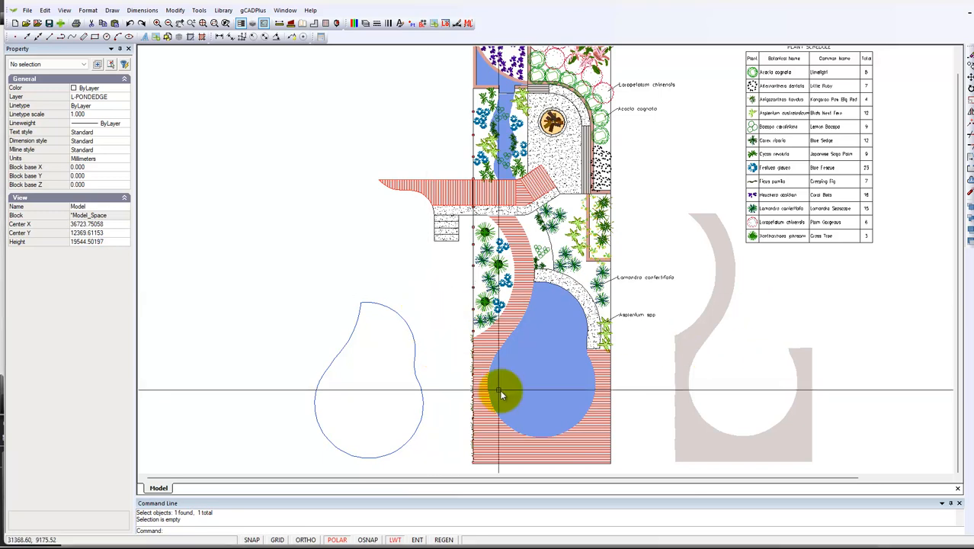
# Smooth the unfilled pond outline beside the garden plan by setting its Fit/Smooth type to Quadratic B-spline
pyautogui.click(552, 395)
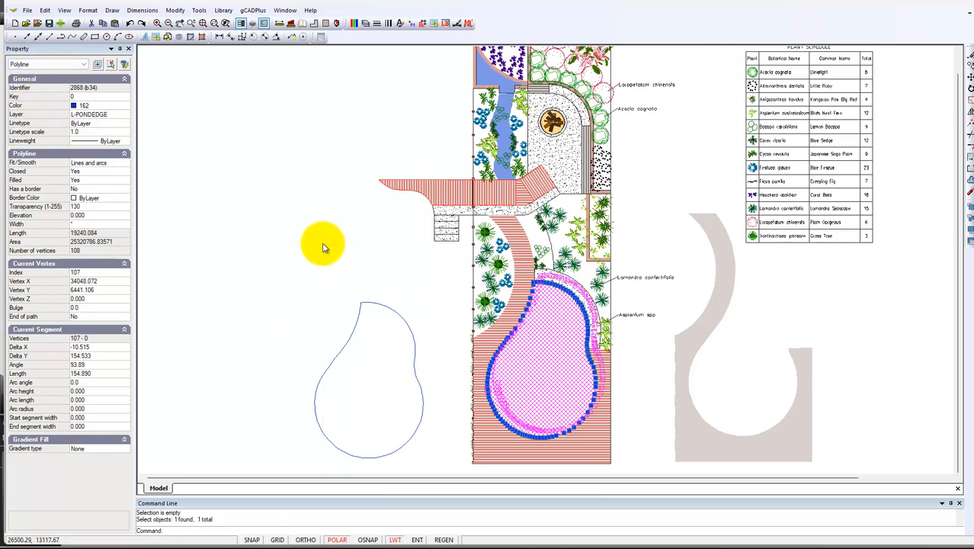
pyautogui.press('Escape')
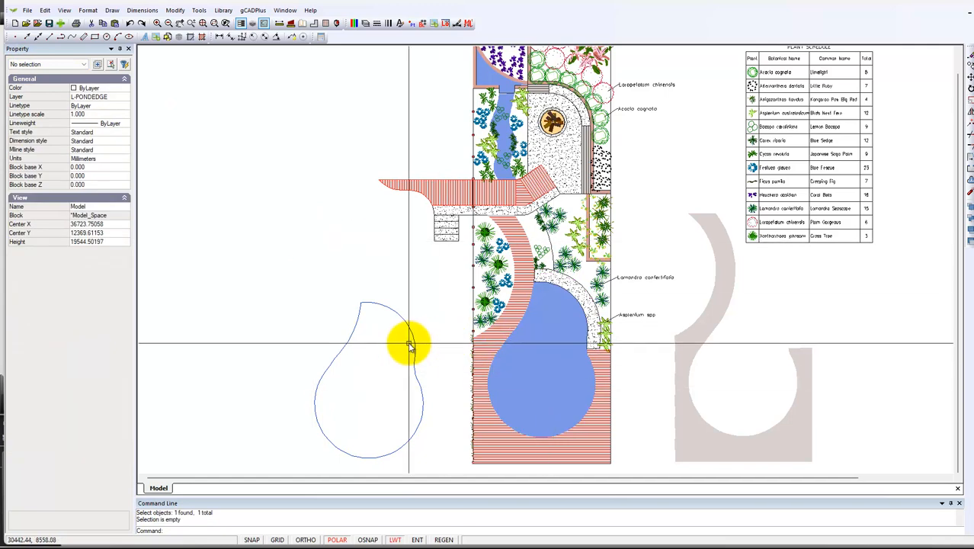
pyautogui.click(416, 372)
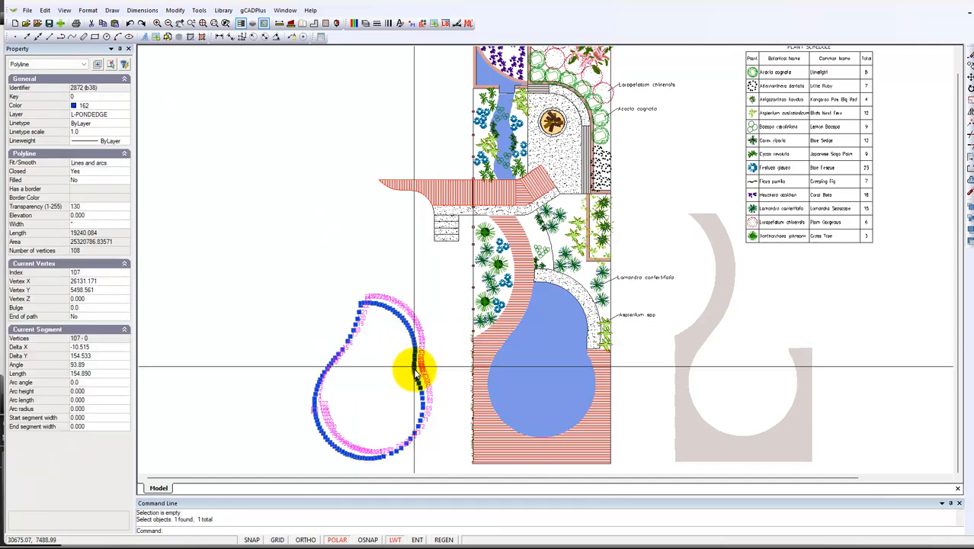
pyautogui.scroll(8, 374, 330)
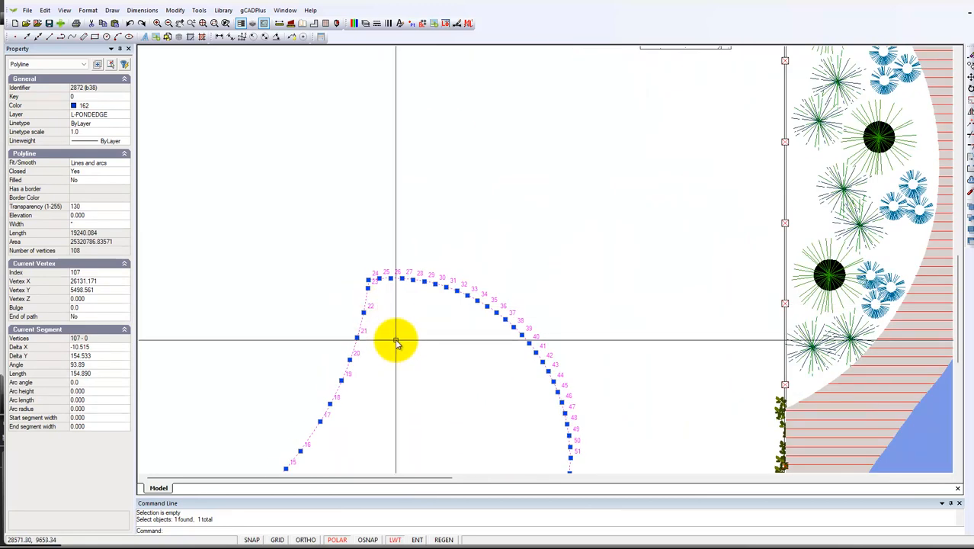
pyautogui.scroll(2, 395, 342)
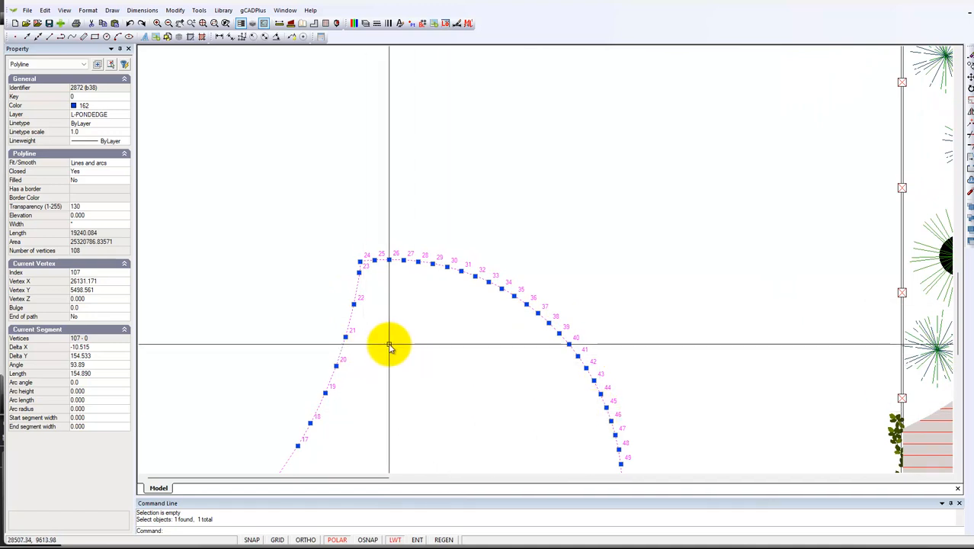
pyautogui.scroll(-1, 390, 351)
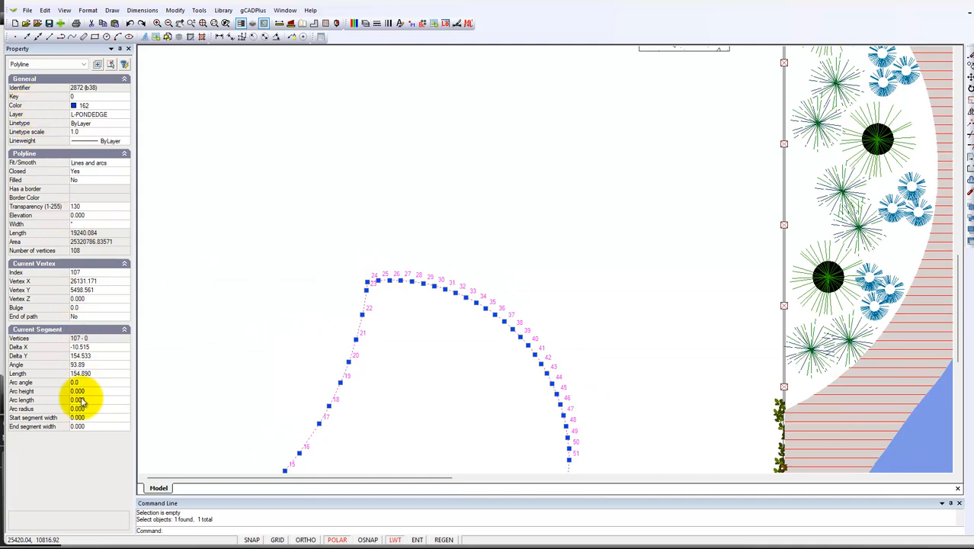
pyautogui.click(123, 166)
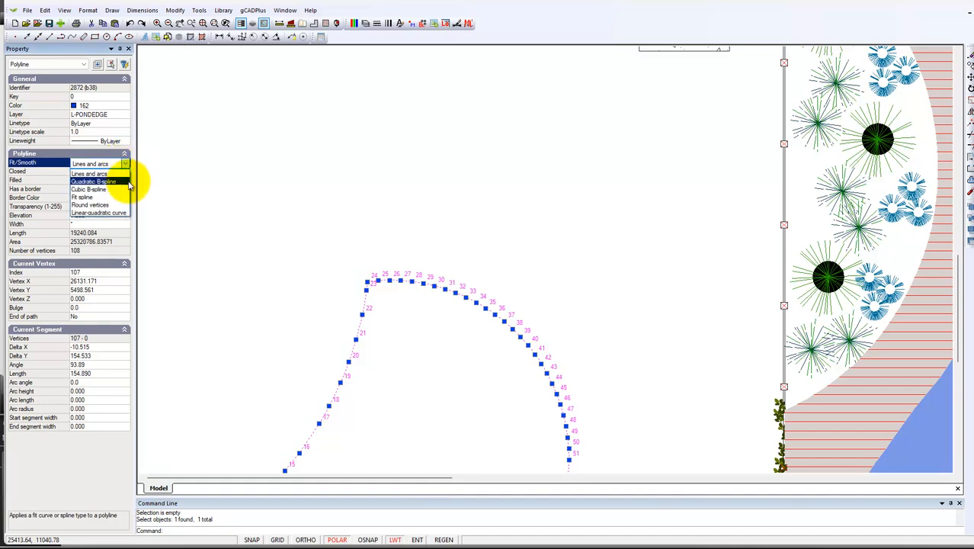
pyautogui.click(105, 182)
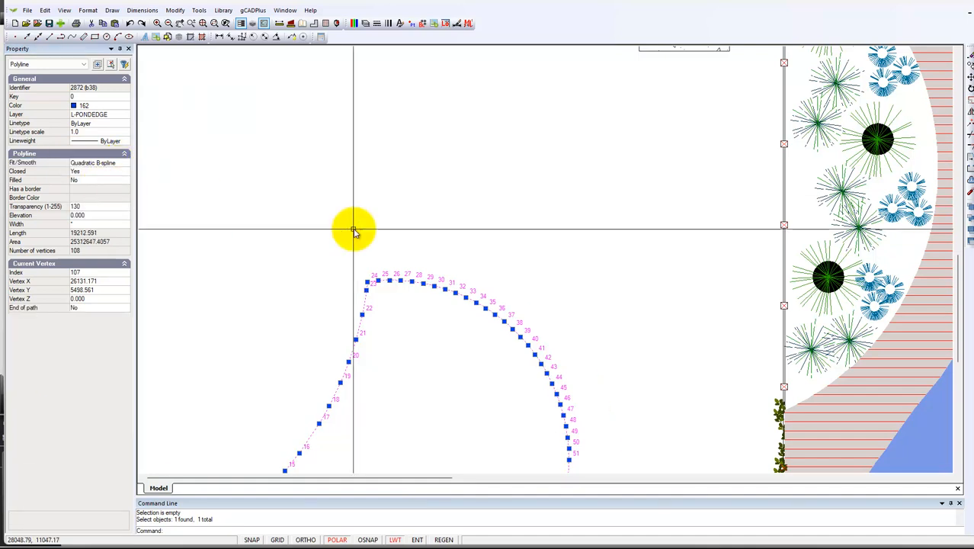
pyautogui.press('Escape')
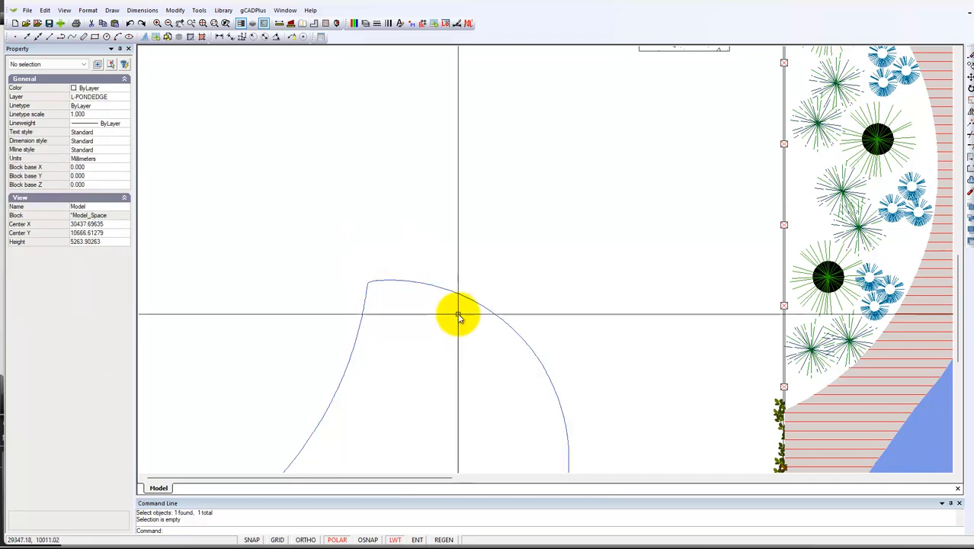
# Select the smoothed pond outline and examine its numbered vertex grips
pyautogui.scroll(-2, 465, 322)
pyautogui.moveTo(492, 365); pyautogui.dragTo(541, 218, button='middle')
pyautogui.click(555, 228)
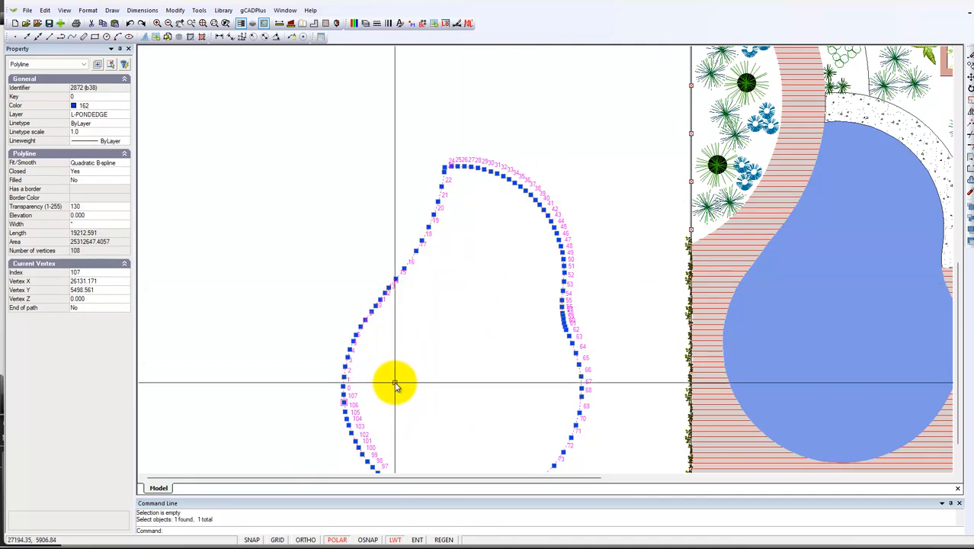
pyautogui.scroll(-3, 454, 271)
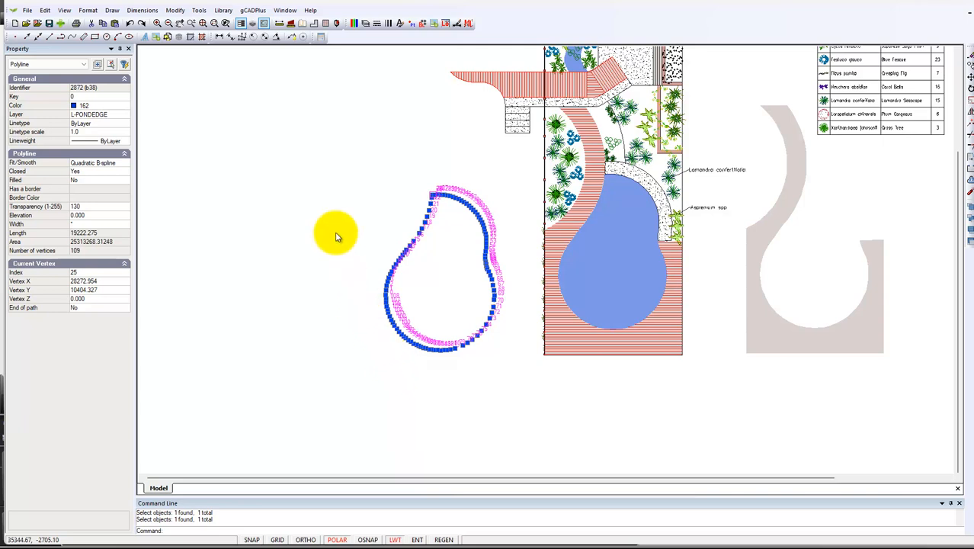
# Disable grips in the global parameters and test-select the pond outline without them
pyautogui.click(199, 11)
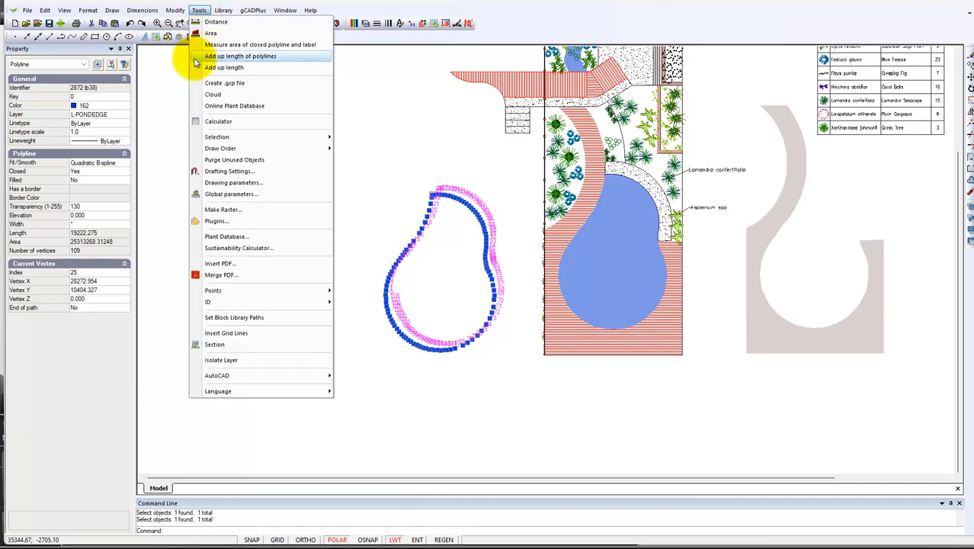
pyautogui.click(233, 194)
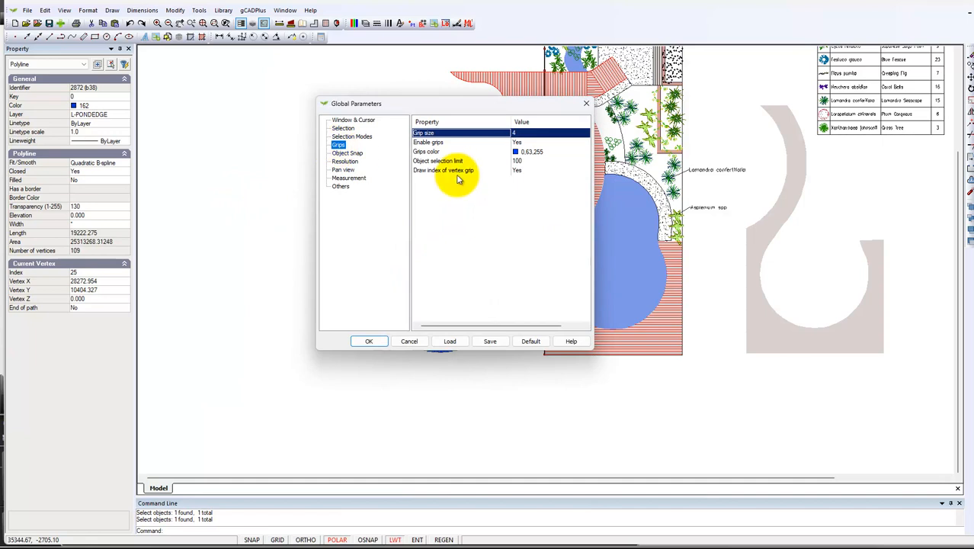
pyautogui.doubleClick(536, 144)
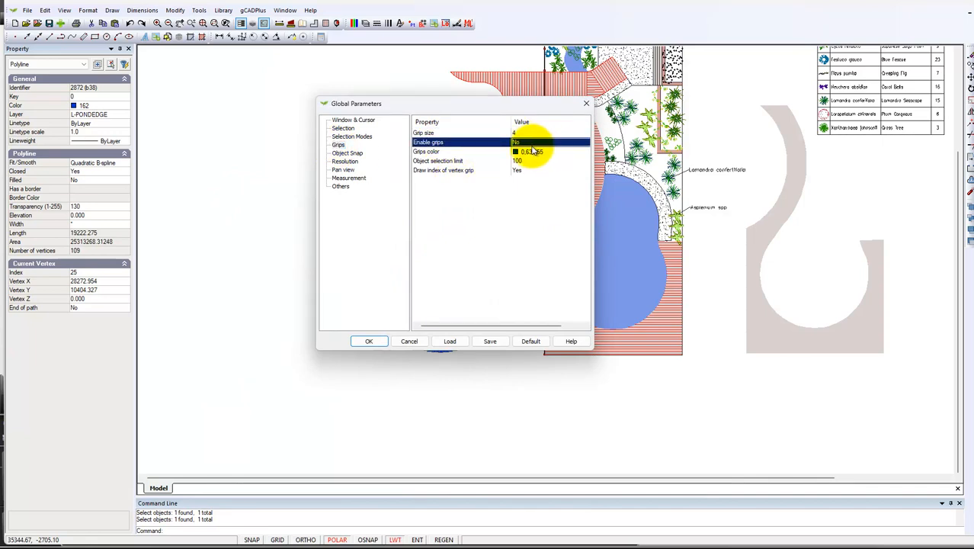
pyautogui.click(369, 341)
pyautogui.press('Escape')
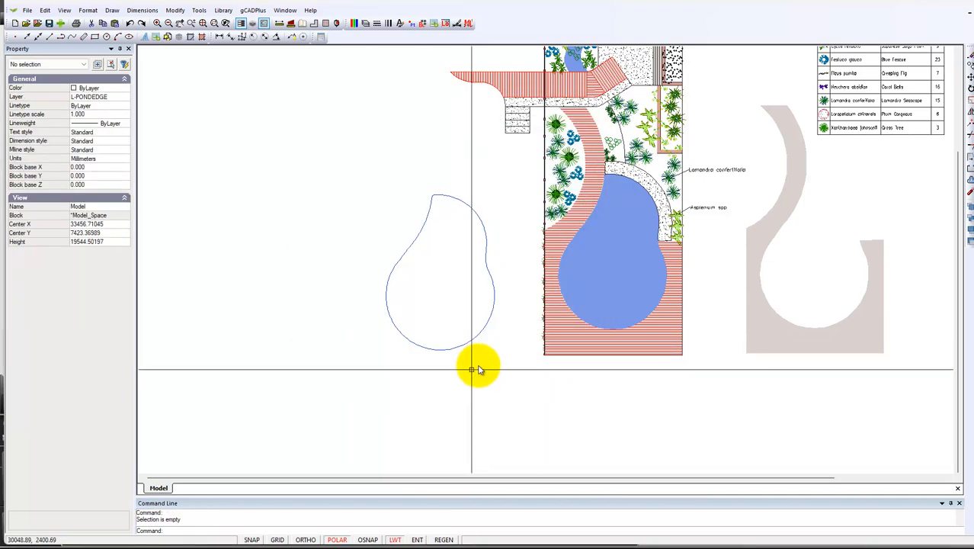
pyautogui.click(470, 339)
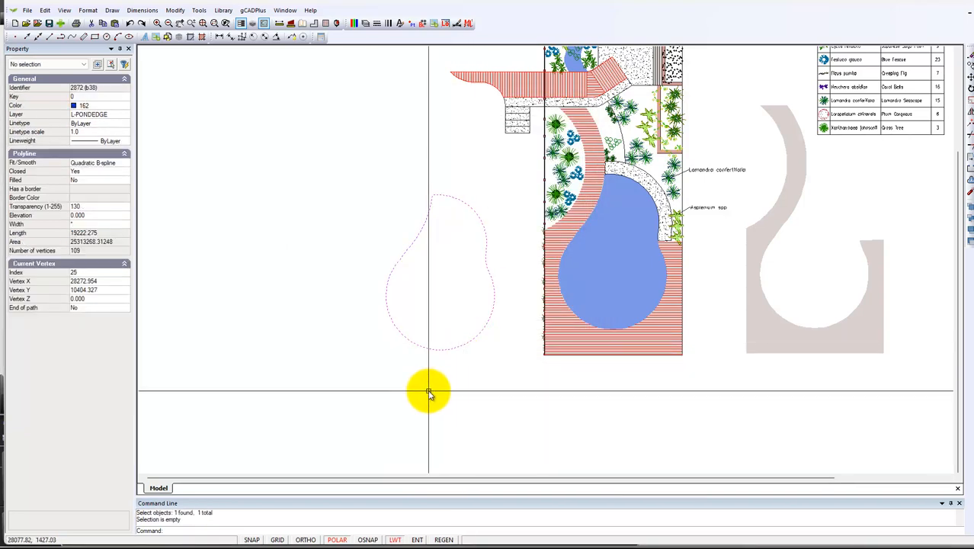
pyautogui.press('Escape')
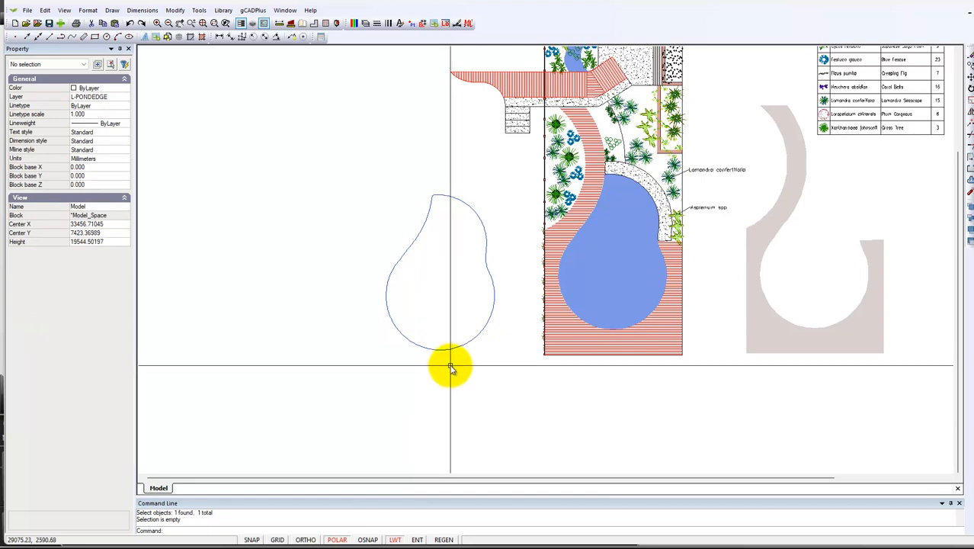
# Re-enable grips in the global parameters and select the pond outline to check its vertex grips
pyautogui.click(199, 11)
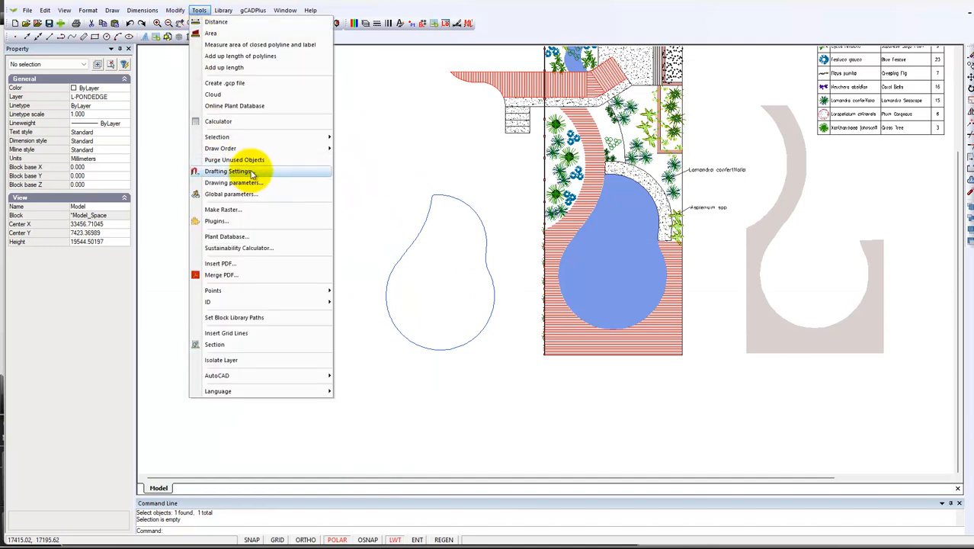
pyautogui.click(229, 195)
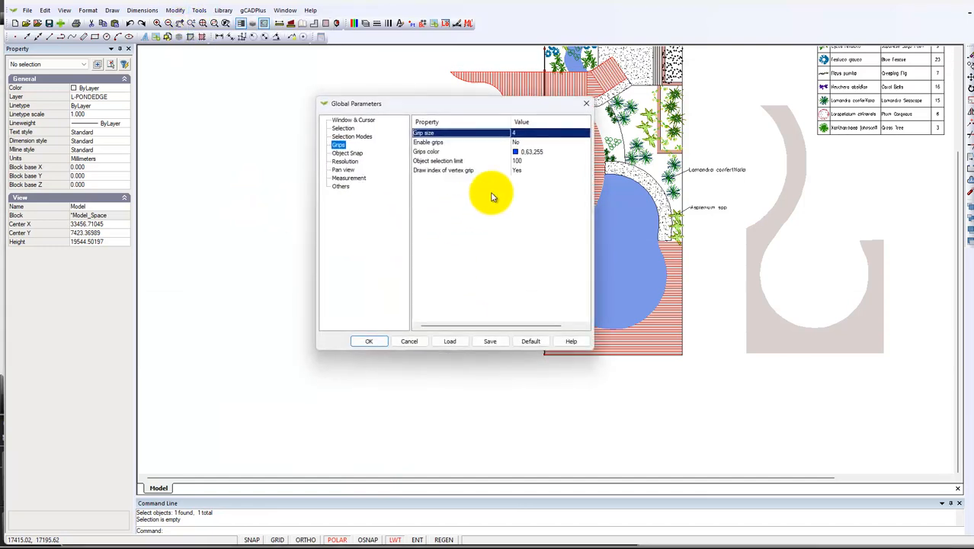
pyautogui.doubleClick(526, 143)
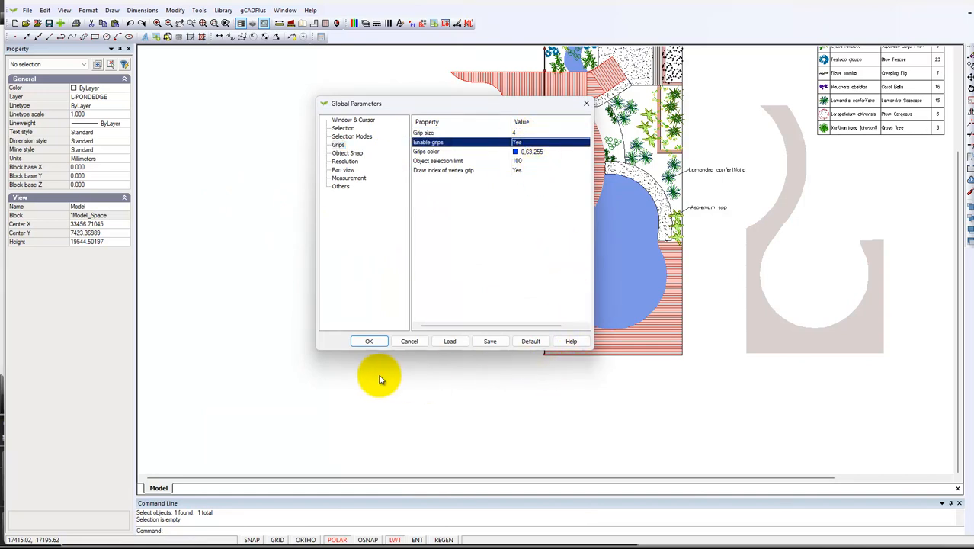
pyautogui.click(369, 341)
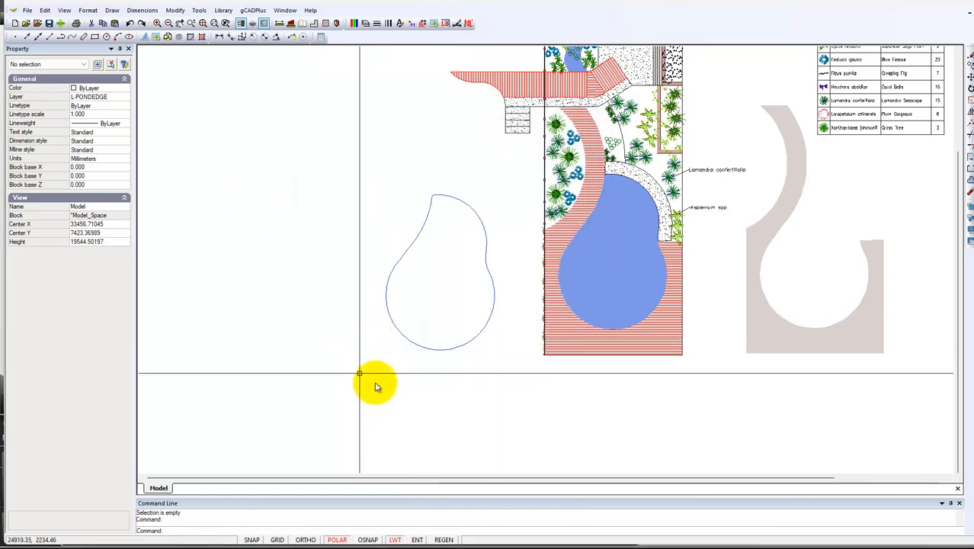
pyautogui.click(460, 348)
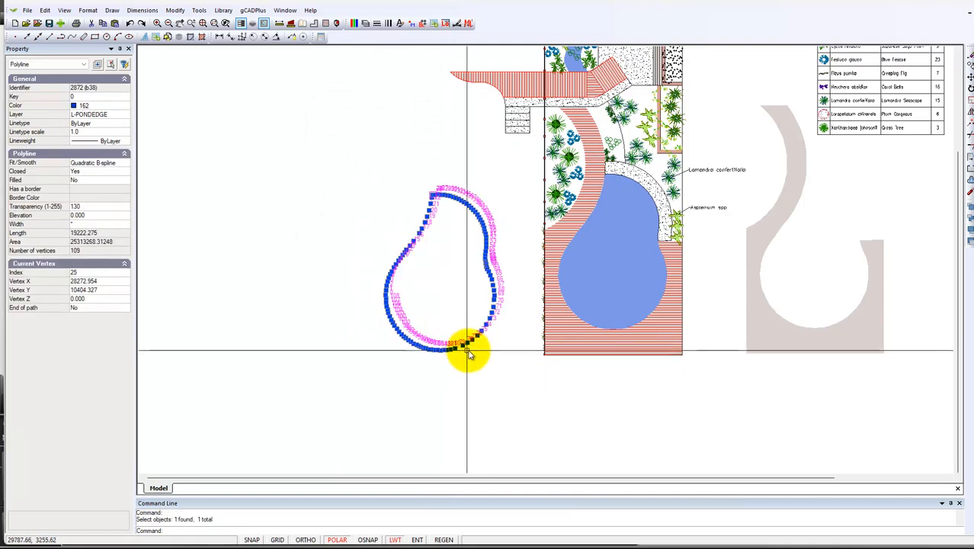
pyautogui.scroll(3, 452, 271)
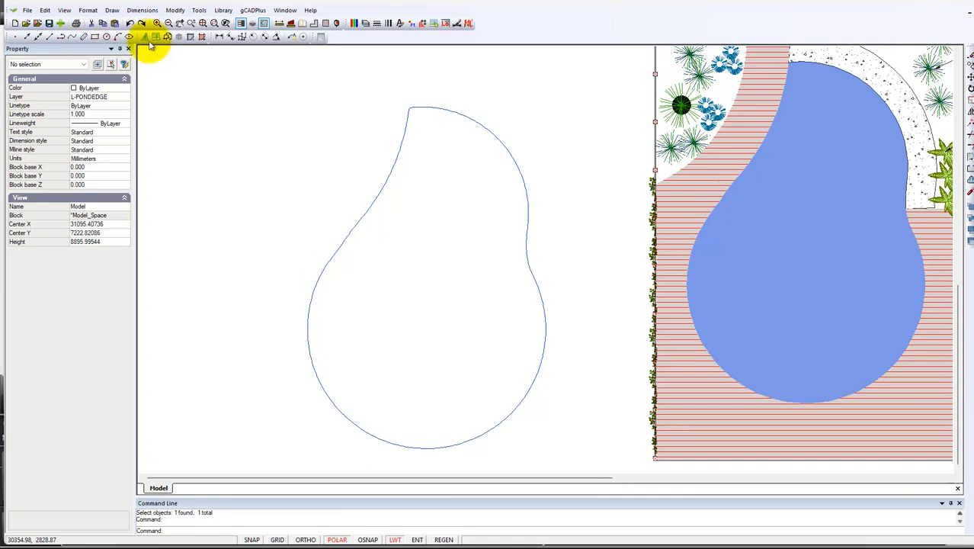
# Draw an open polyline with six vertices in the empty area beside the upper part of the pond outline
pyautogui.click(112, 10)
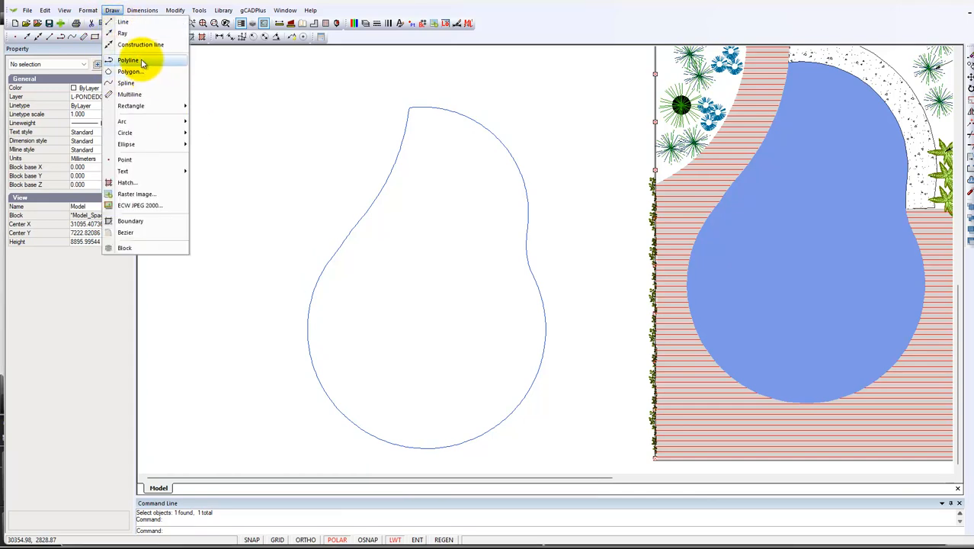
pyautogui.click(143, 61)
pyautogui.click(235, 95)
pyautogui.click(218, 157)
pyautogui.click(274, 192)
pyautogui.click(318, 161)
pyautogui.rightClick(318, 114)
pyautogui.click(345, 120)
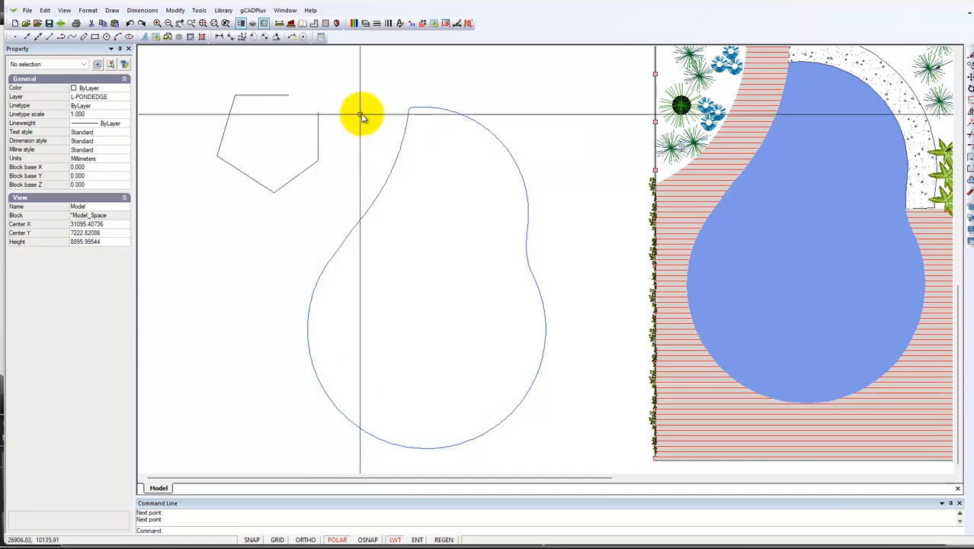
# Reshape the open polyline by moving vertices 5 and 4 outward and pulling vertex 3 well below the others
pyautogui.click(299, 174)
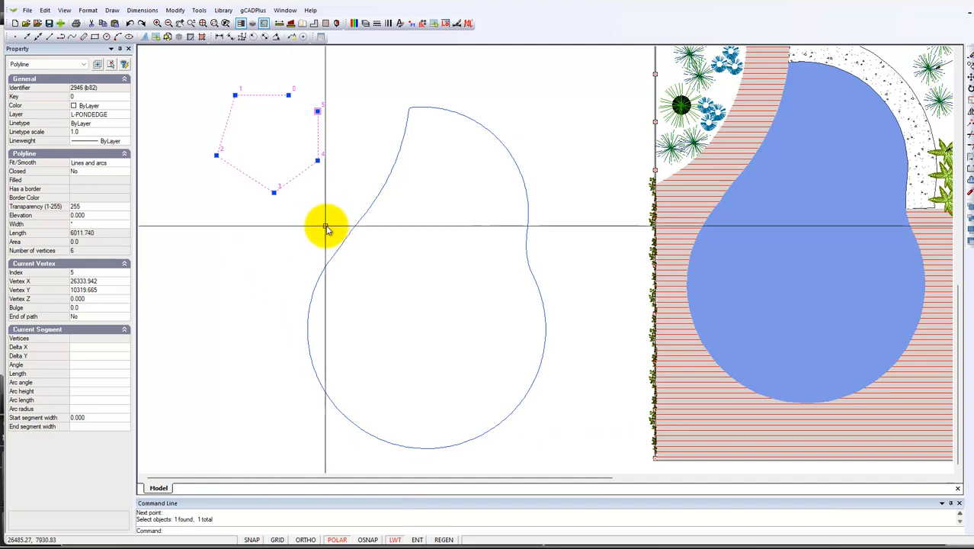
pyautogui.moveTo(266, 153); pyautogui.dragTo(271, 200, button='middle')
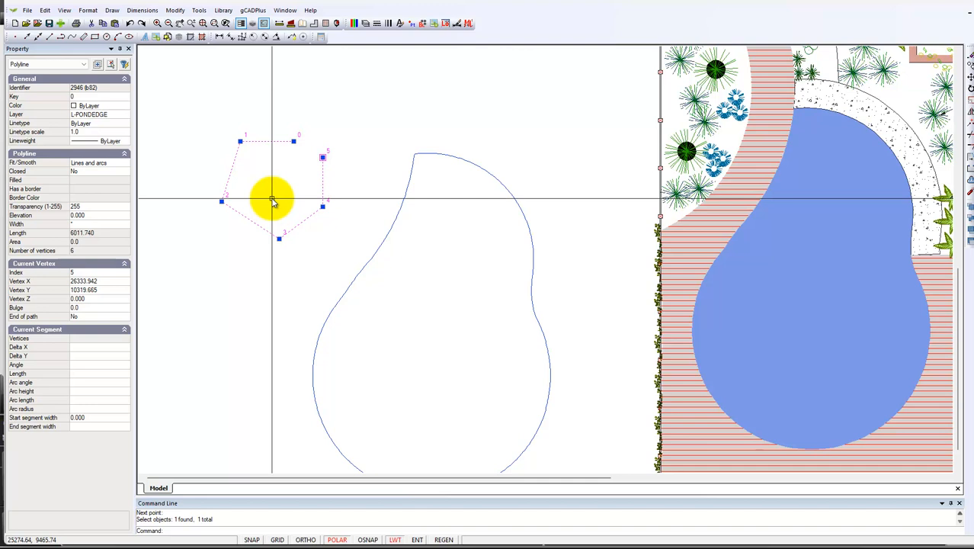
pyautogui.scroll(1, 297, 175)
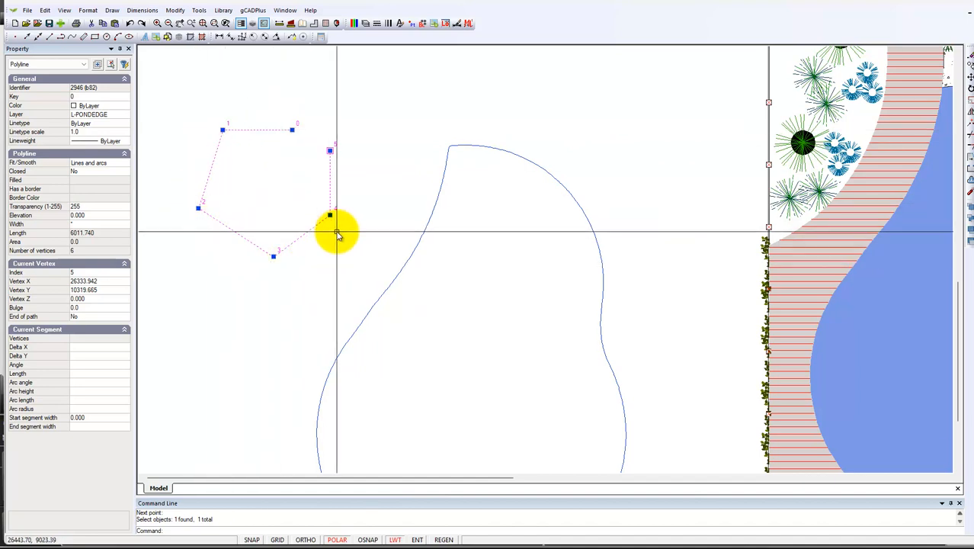
pyautogui.click(330, 151)
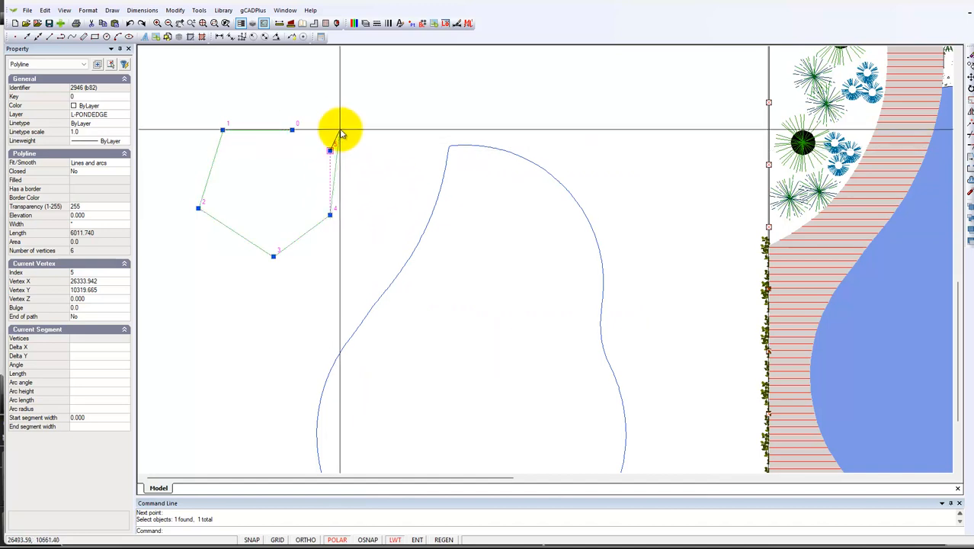
pyautogui.click(346, 117)
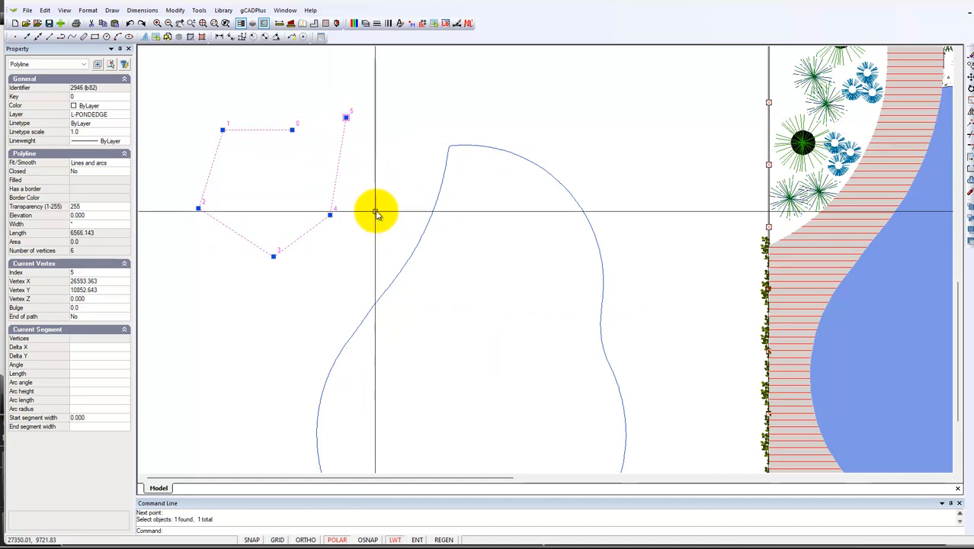
pyautogui.click(331, 217)
pyautogui.click(347, 232)
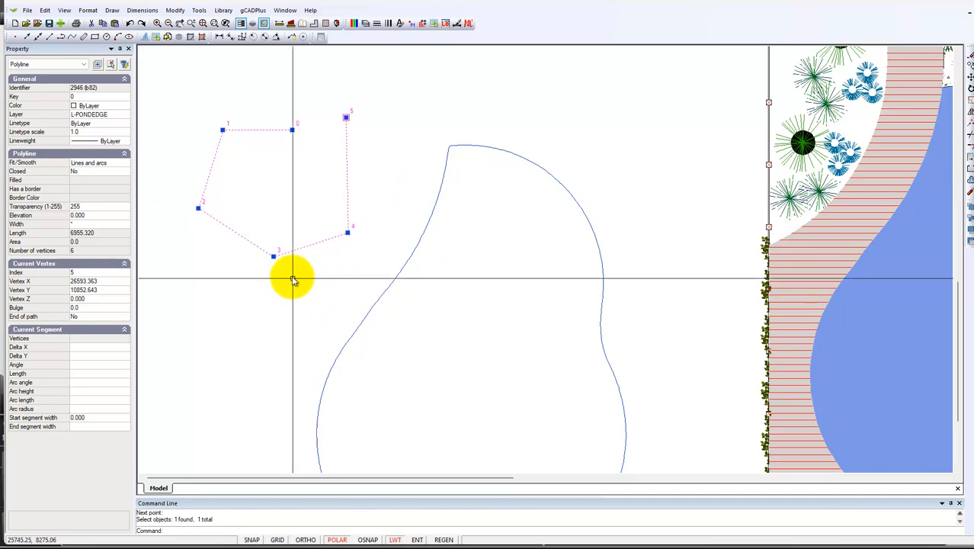
pyautogui.click(273, 258)
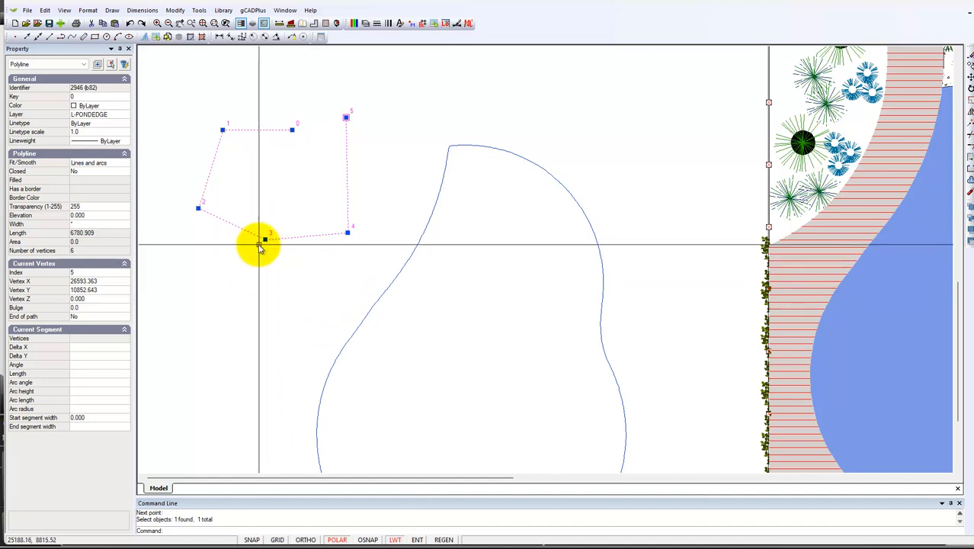
pyautogui.click(264, 241)
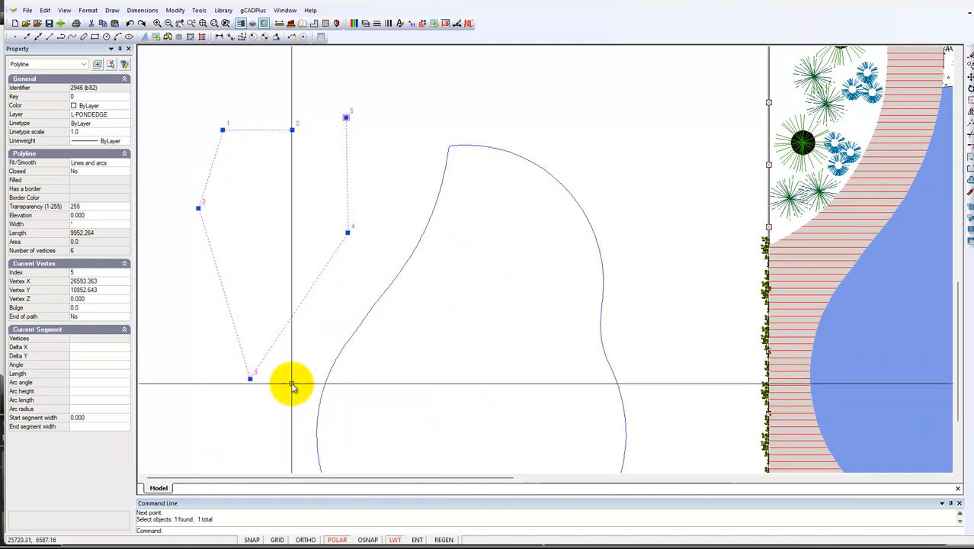
# Fillet the lowest vertex, vertex 3, of the open polyline with a radius of 20
pyautogui.rightClick(250, 380)
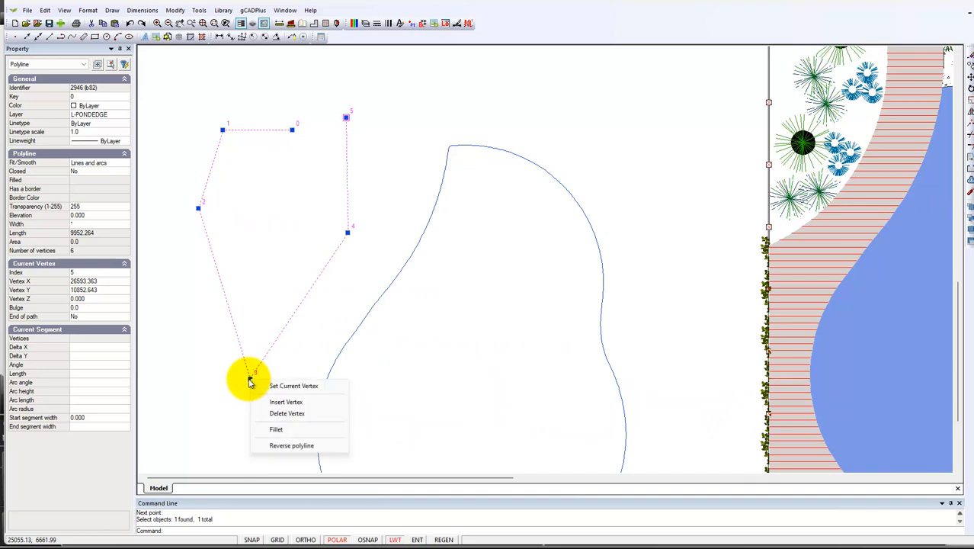
pyautogui.click(276, 430)
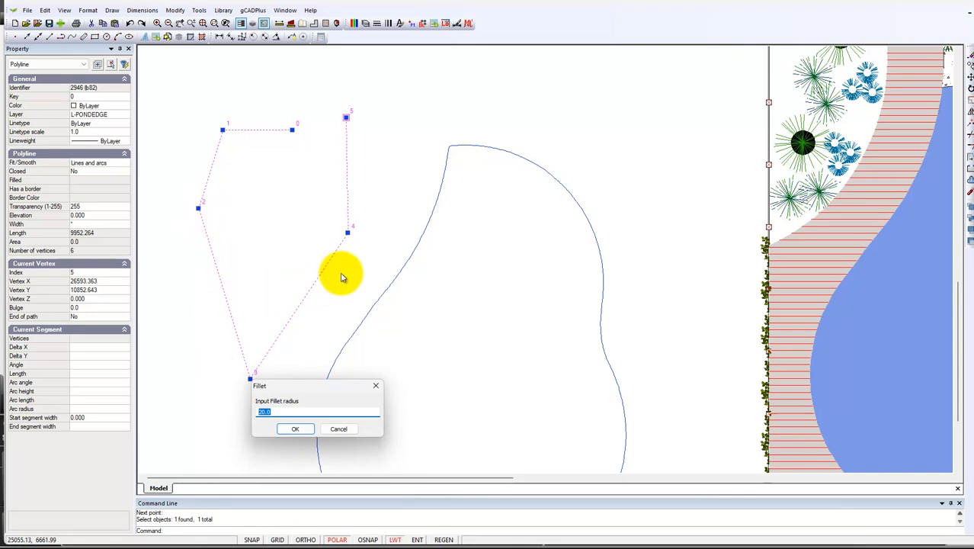
pyautogui.click(297, 429)
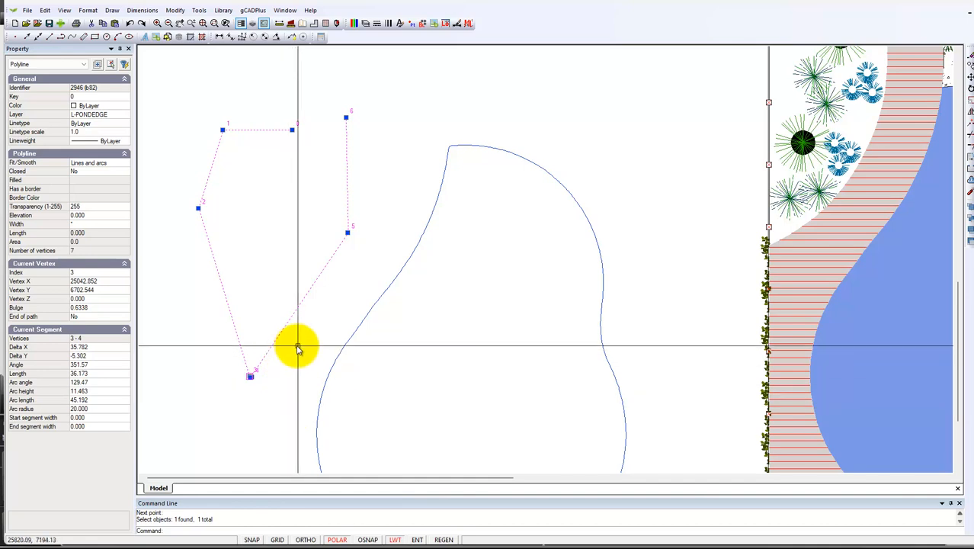
pyautogui.scroll(5, 267, 385)
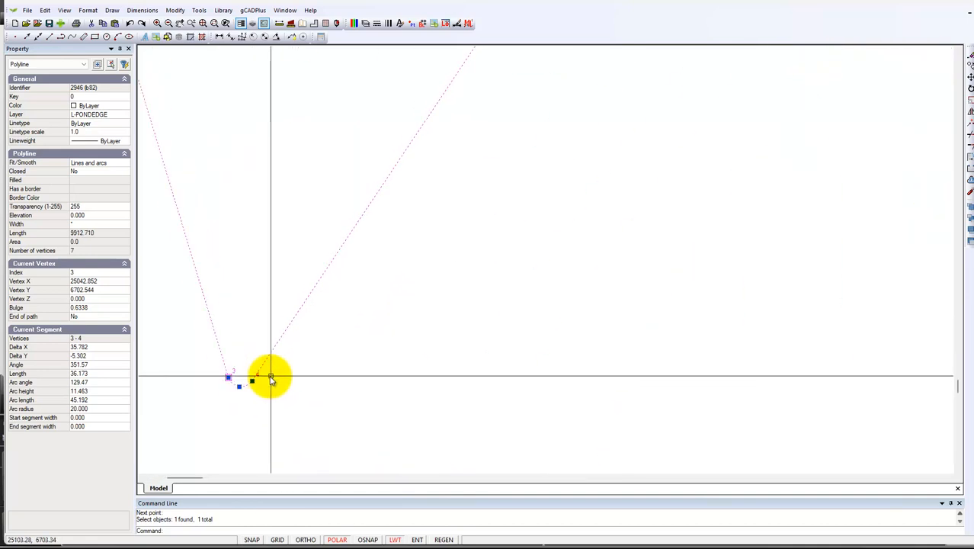
pyautogui.scroll(2, 209, 374)
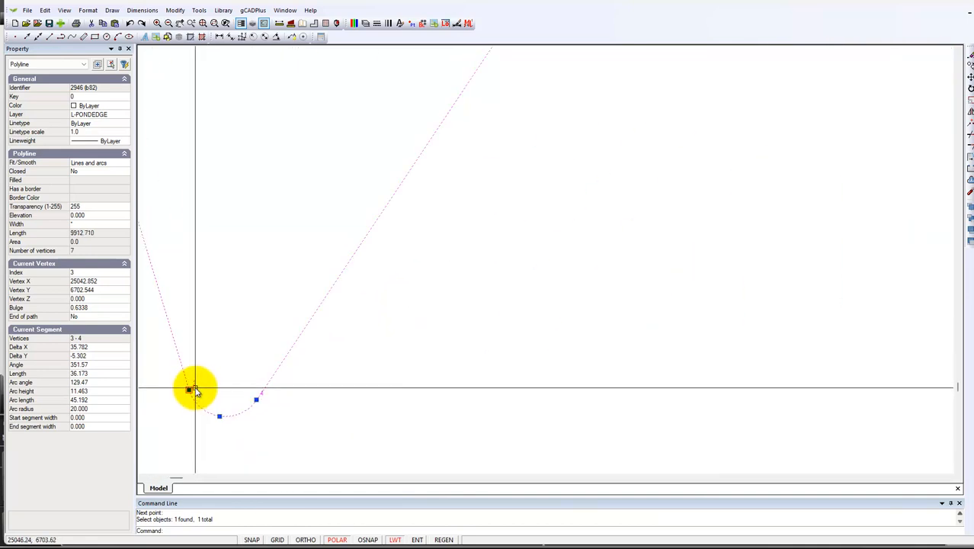
# Move vertex 3 at the start of the fillet arc upward in two moves to enlarge the arc, and deselect the polyline
pyautogui.click(190, 390)
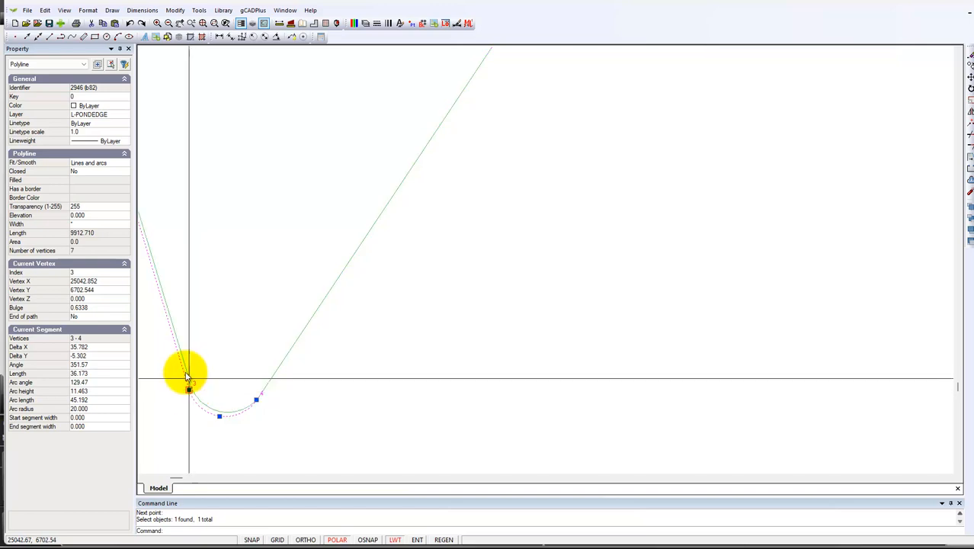
pyautogui.click(169, 326)
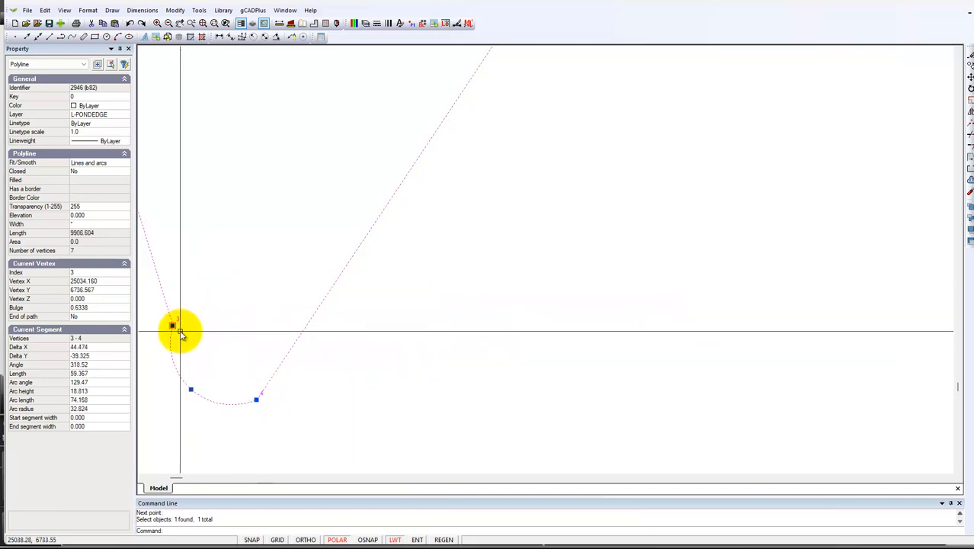
pyautogui.click(172, 326)
pyautogui.click(243, 175)
pyautogui.scroll(-5, 384, 294)
pyautogui.scroll(-1, 421, 315)
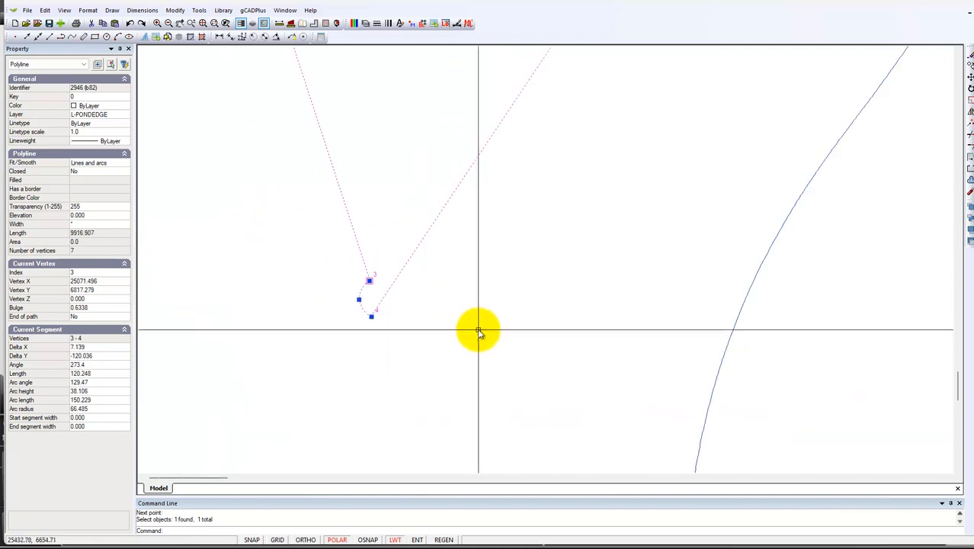
pyautogui.press('Escape')
pyautogui.scroll(-4, 461, 337)
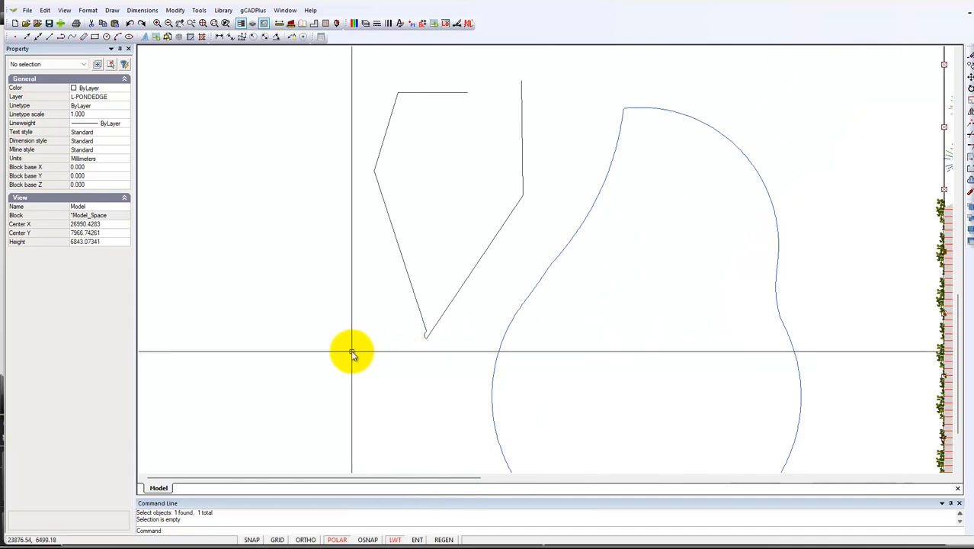
# Close the open polyline and move vertex 3 outward and upward to form a wide arc at the shape's lower end
pyautogui.click(452, 300)
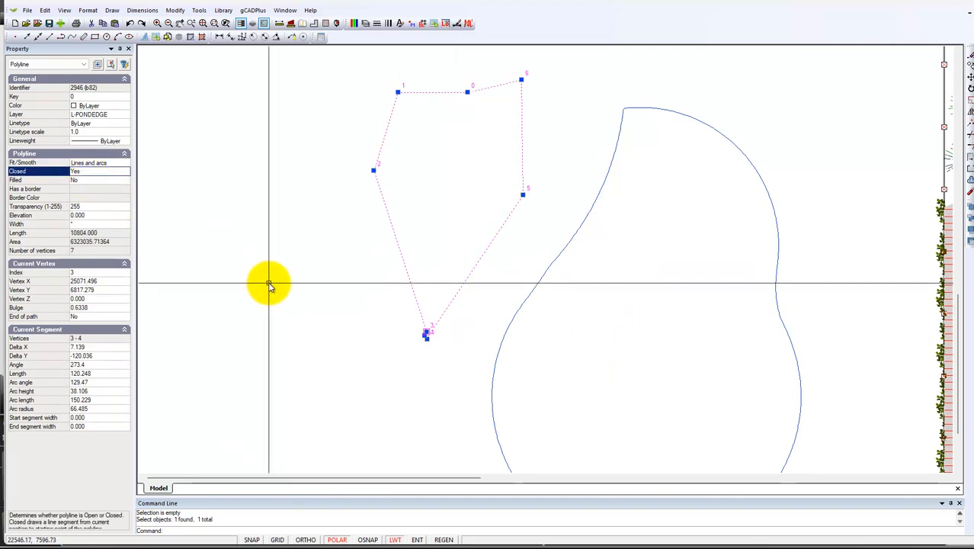
pyautogui.press('Escape')
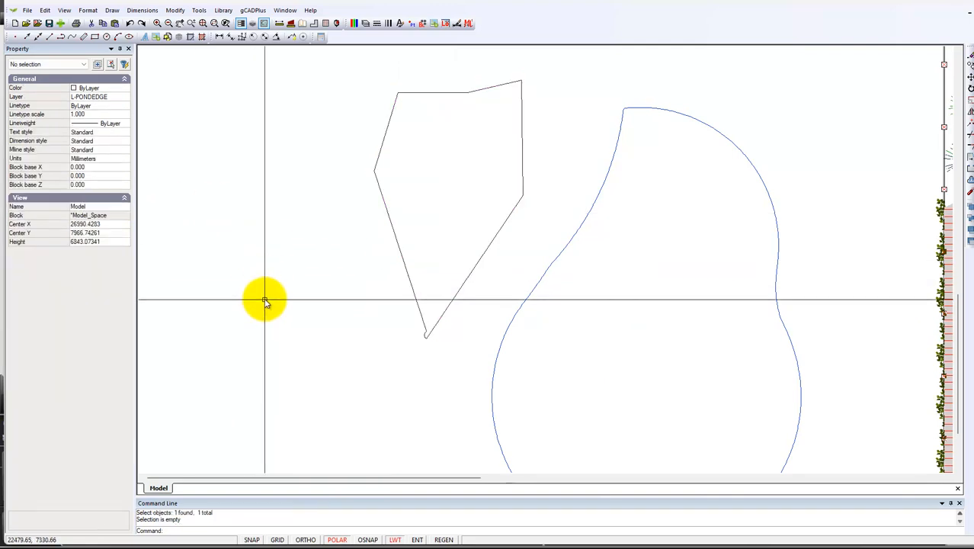
pyautogui.click(420, 312)
pyautogui.click(427, 333)
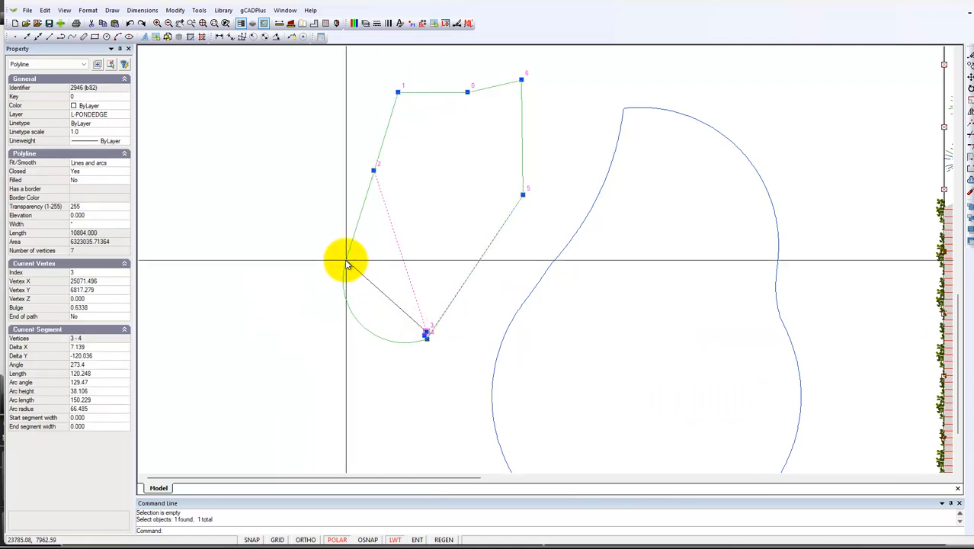
pyautogui.click(336, 262)
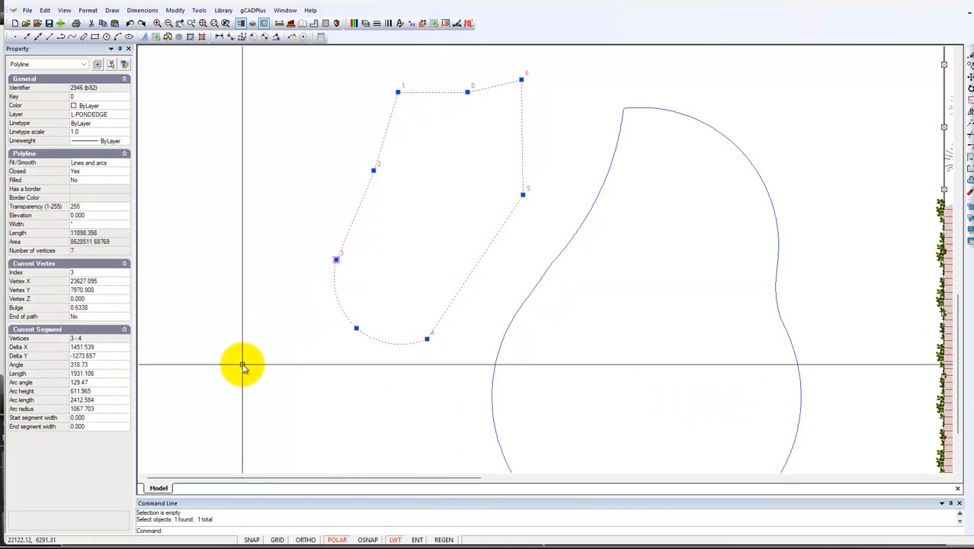
pyautogui.press('Escape')
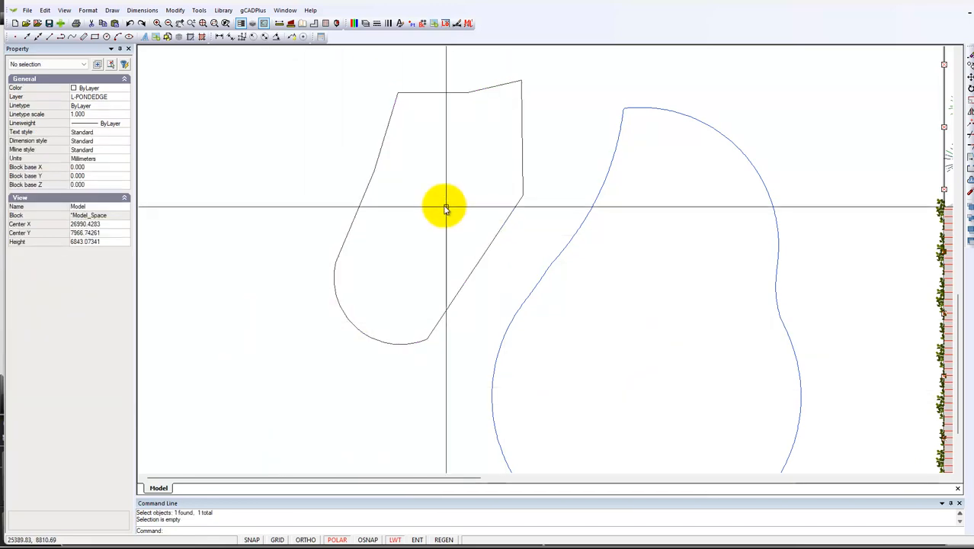
# Set the closed polyline's color to Red and turn on its fill
pyautogui.click(523, 176)
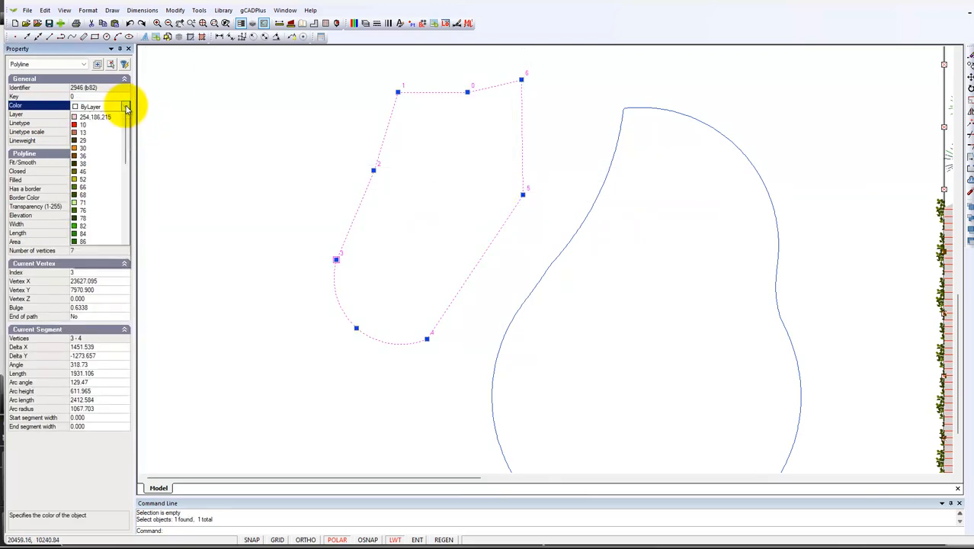
pyautogui.click(109, 134)
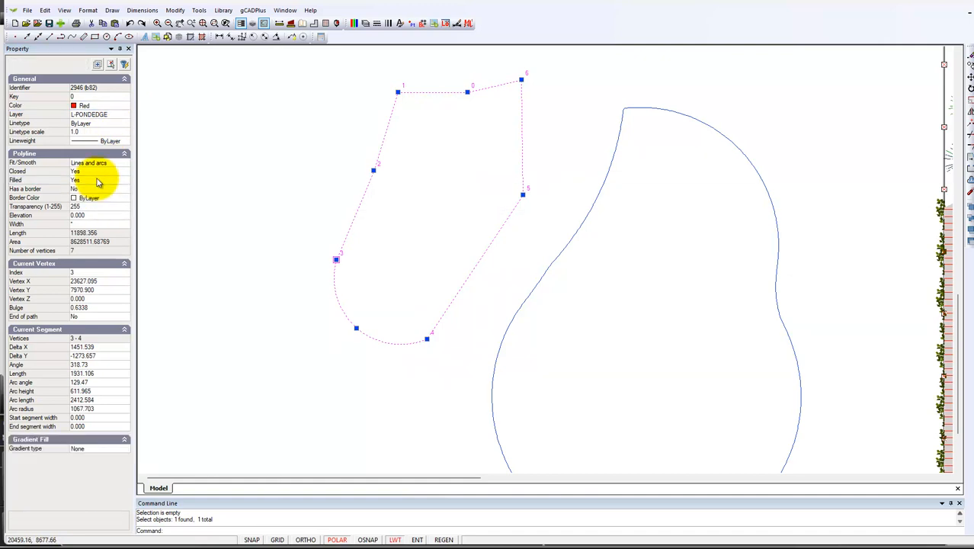
pyautogui.doubleClick(97, 182)
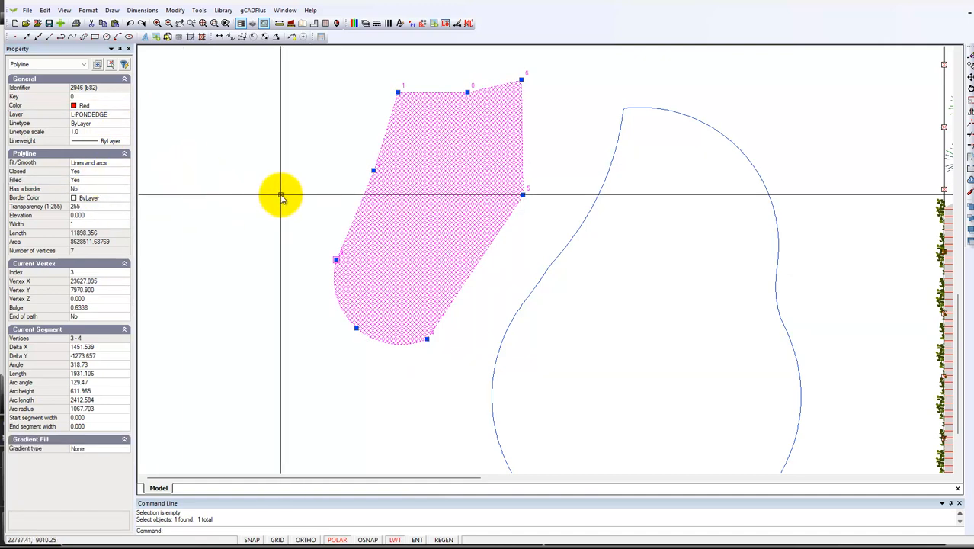
pyautogui.press('Escape')
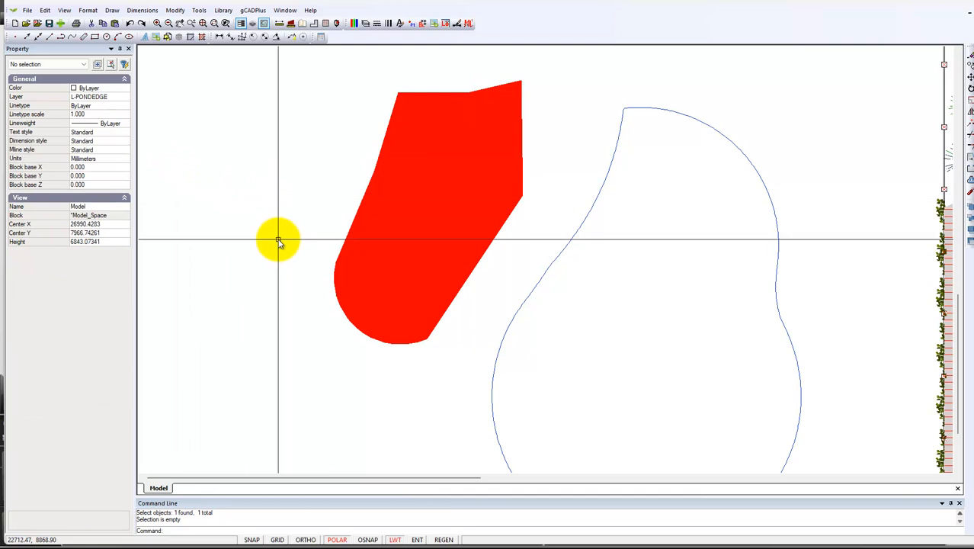
# Move vertex 0 of the red shape slightly up and toward vertex 1 to level the shape's upper edge
pyautogui.click(415, 263)
pyautogui.click(465, 92)
pyautogui.click(454, 77)
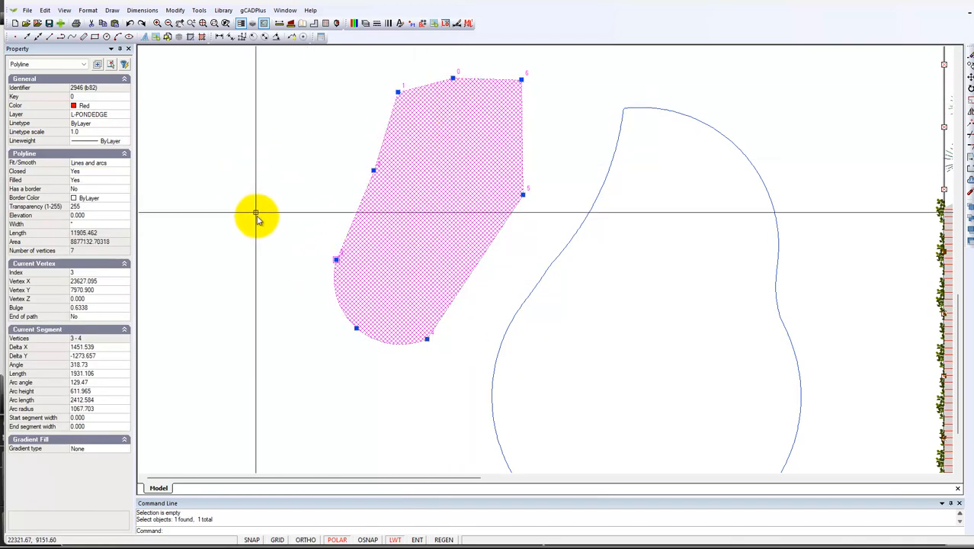
pyautogui.press('Escape')
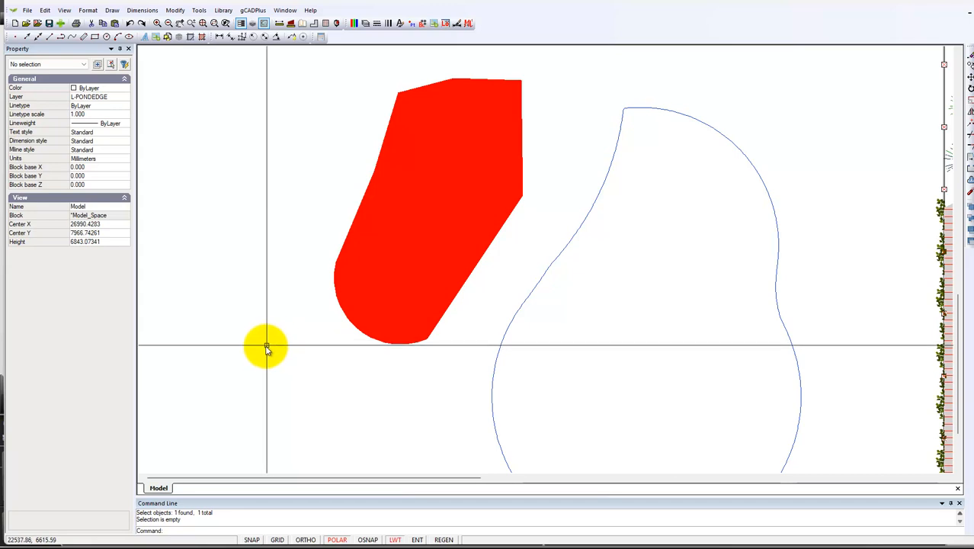
# Select the unfilled pond outline and examine its smoothing property and the vertices along its upper and lower curves
pyautogui.click(495, 434)
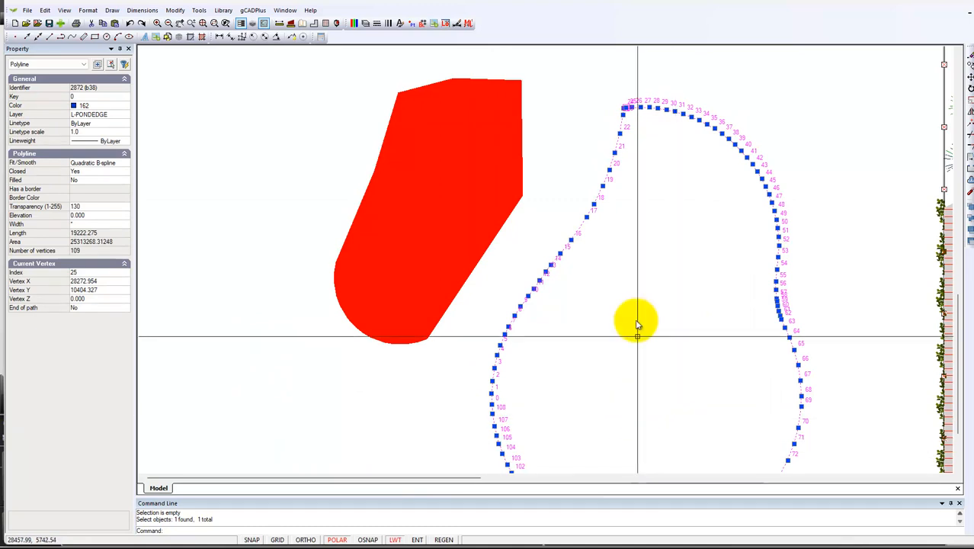
pyautogui.scroll(3, 637, 108)
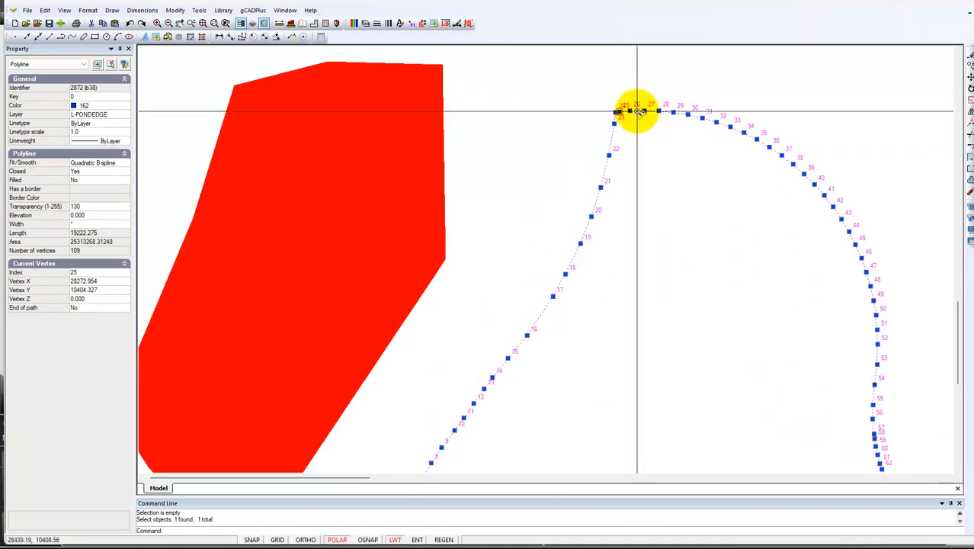
pyautogui.scroll(2, 637, 115)
pyautogui.scroll(2, 622, 130)
pyautogui.scroll(-2, 623, 134)
pyautogui.scroll(-2, 592, 156)
pyautogui.moveTo(613, 398); pyautogui.dragTo(645, 128, button='middle')
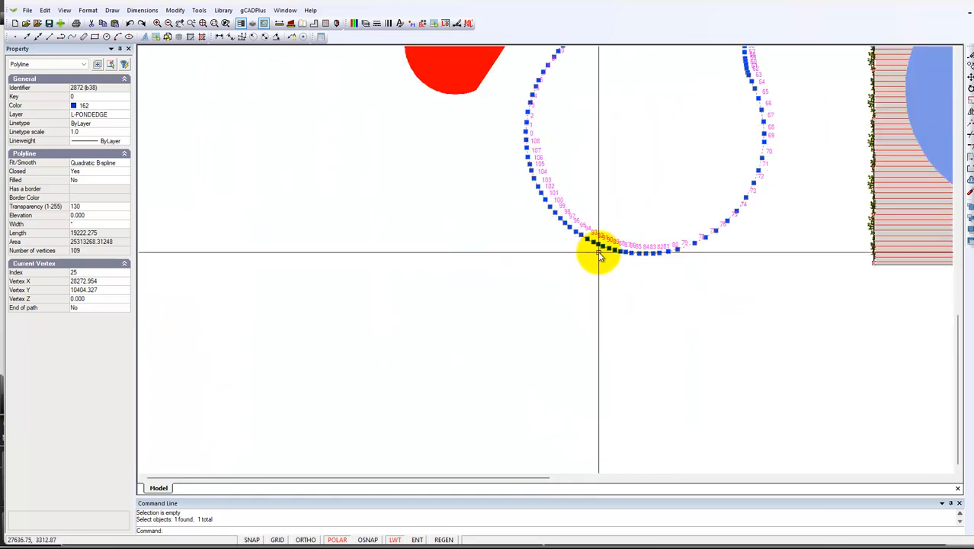
pyautogui.scroll(2, 667, 257)
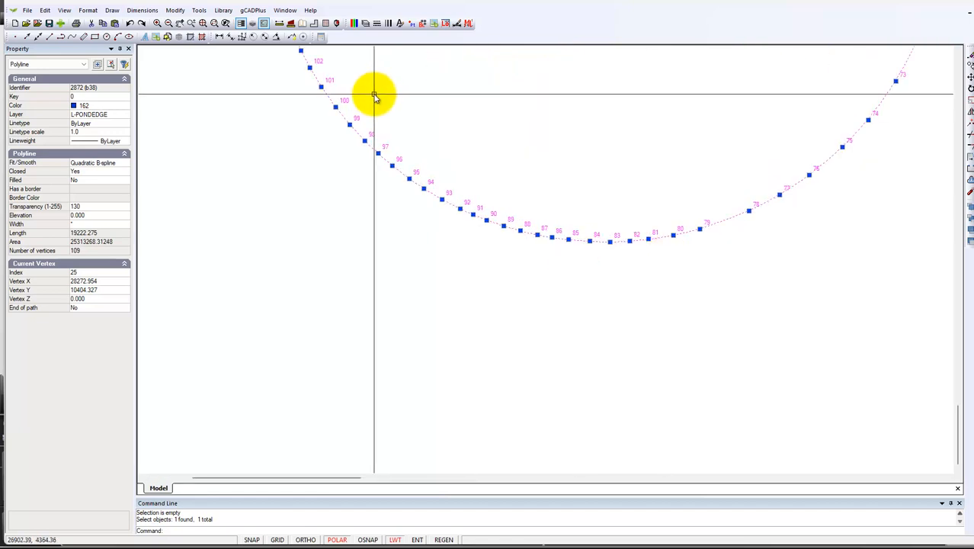
pyautogui.scroll(-2, 374, 96)
pyautogui.scroll(-4, 356, 307)
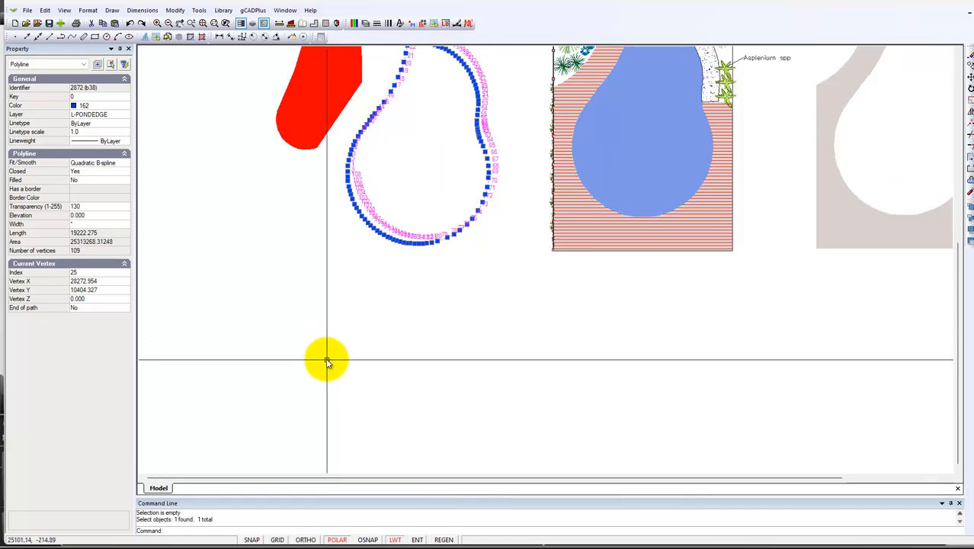
pyautogui.press('Escape')
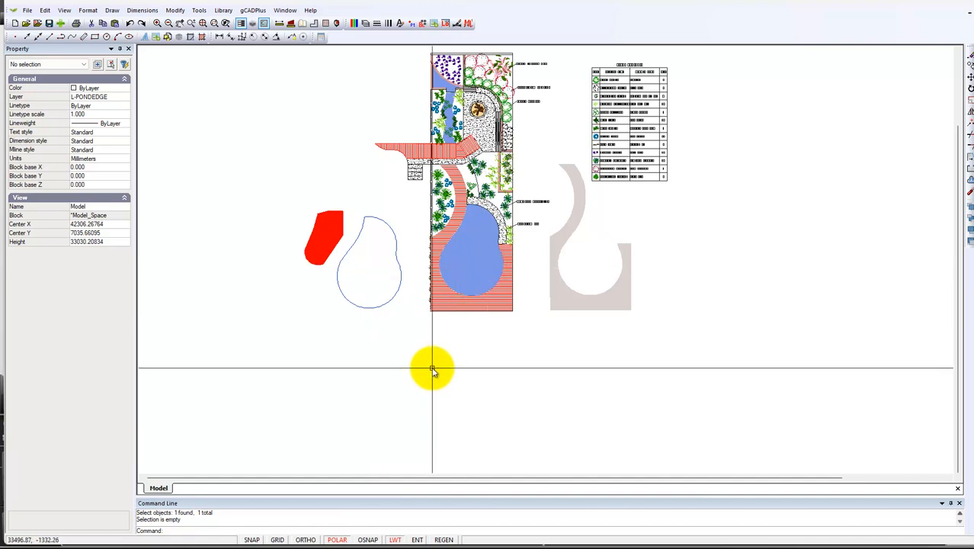
# Compare the transparency properties of the red shape and the blue filled pond in the garden plan
pyautogui.scroll(2, 271, 289)
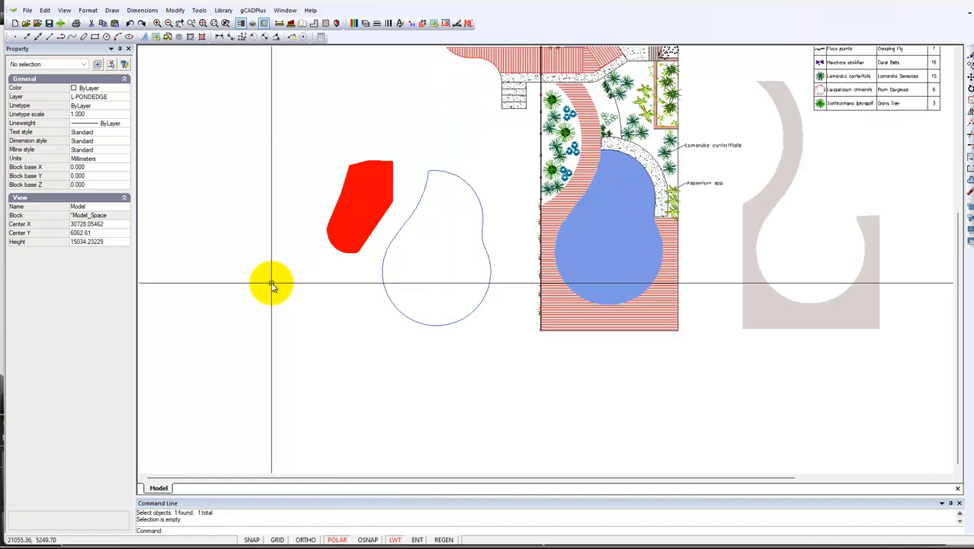
pyautogui.scroll(1, 271, 288)
pyautogui.click(380, 213)
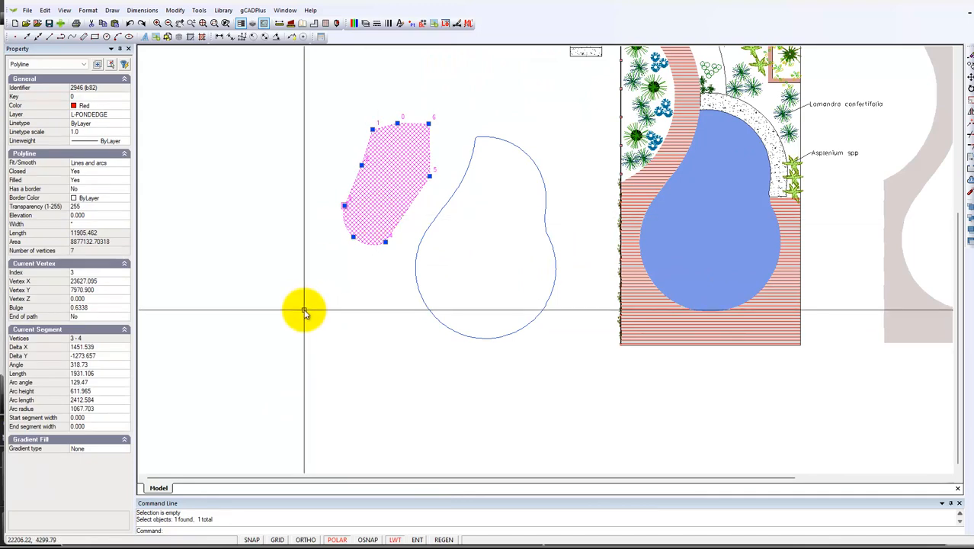
pyautogui.press('Escape')
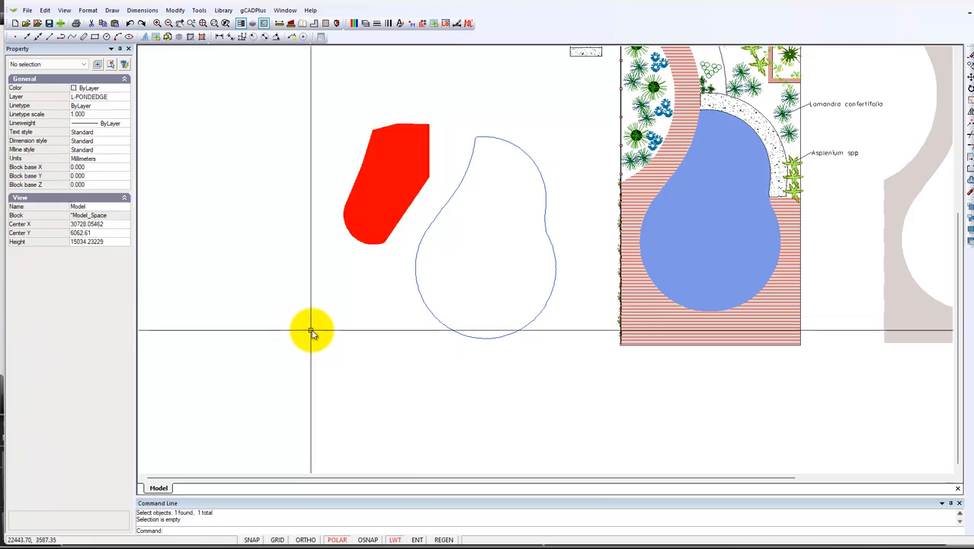
pyautogui.click(722, 273)
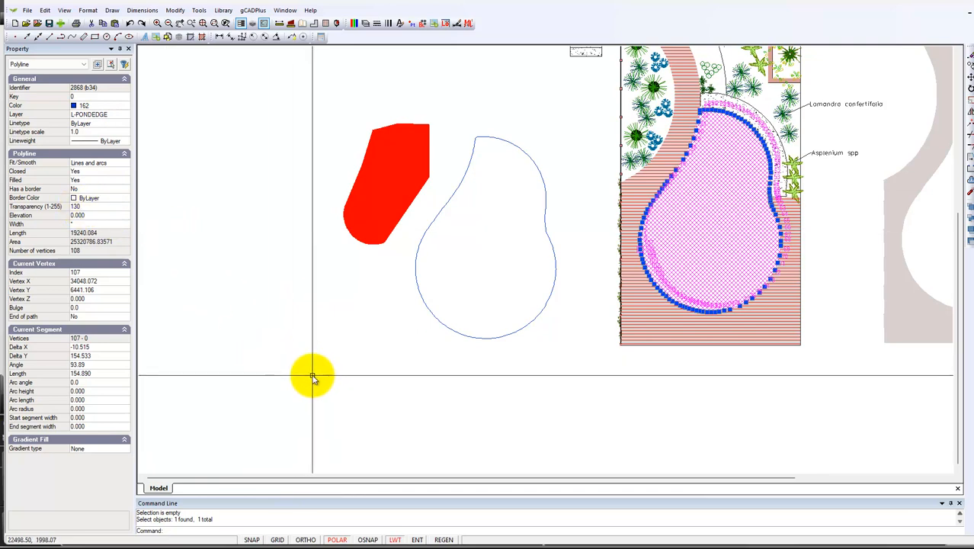
pyautogui.press('Escape')
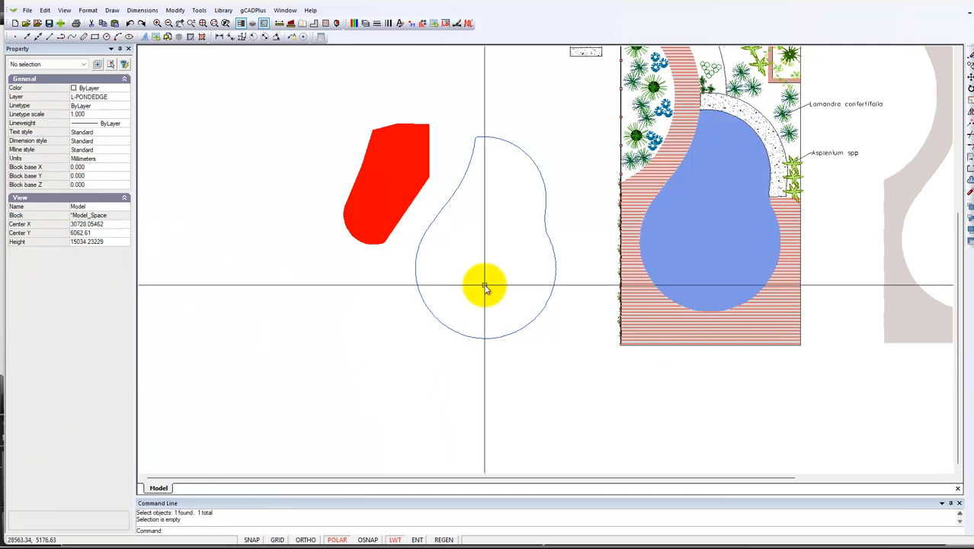
# Set the red shape's transparency to 100 and reselect it to check its properties
pyautogui.click(389, 210)
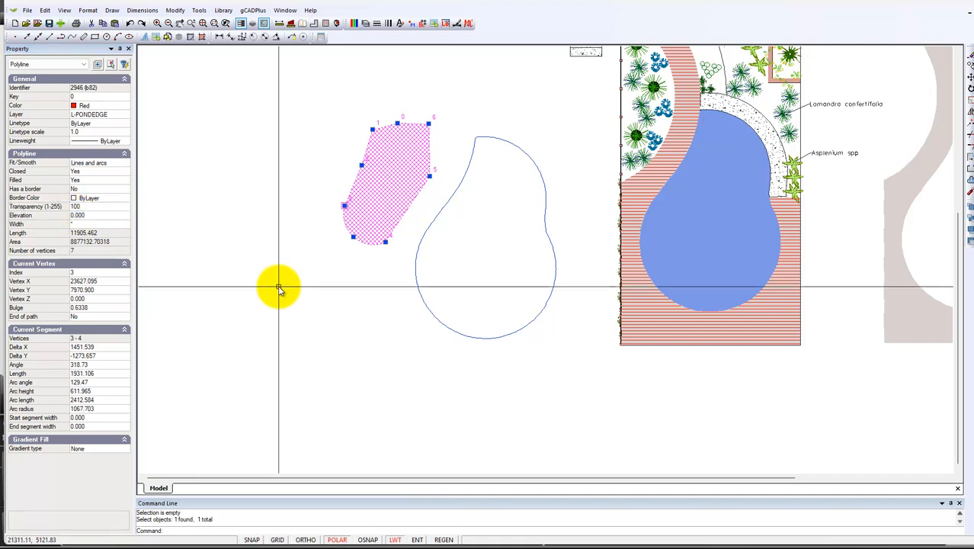
pyautogui.press('Escape')
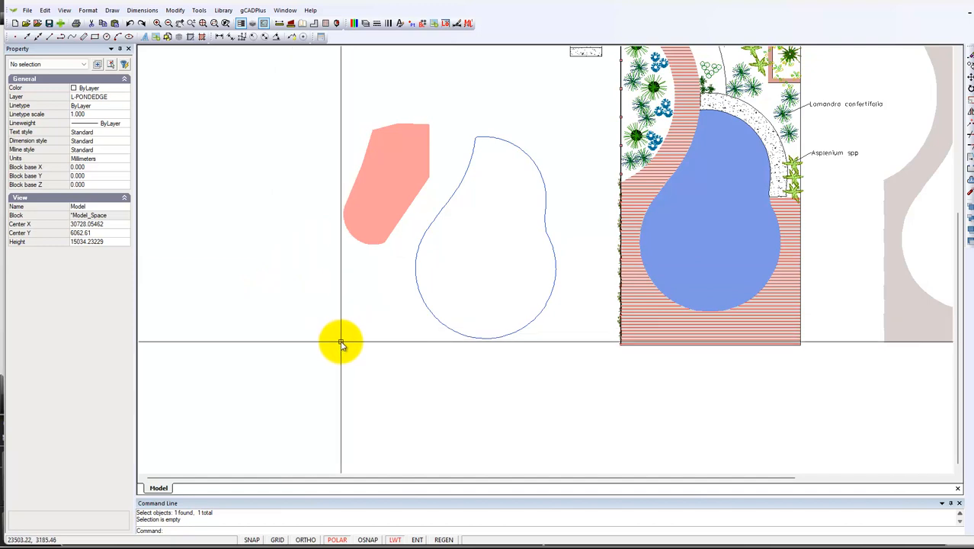
pyautogui.click(376, 222)
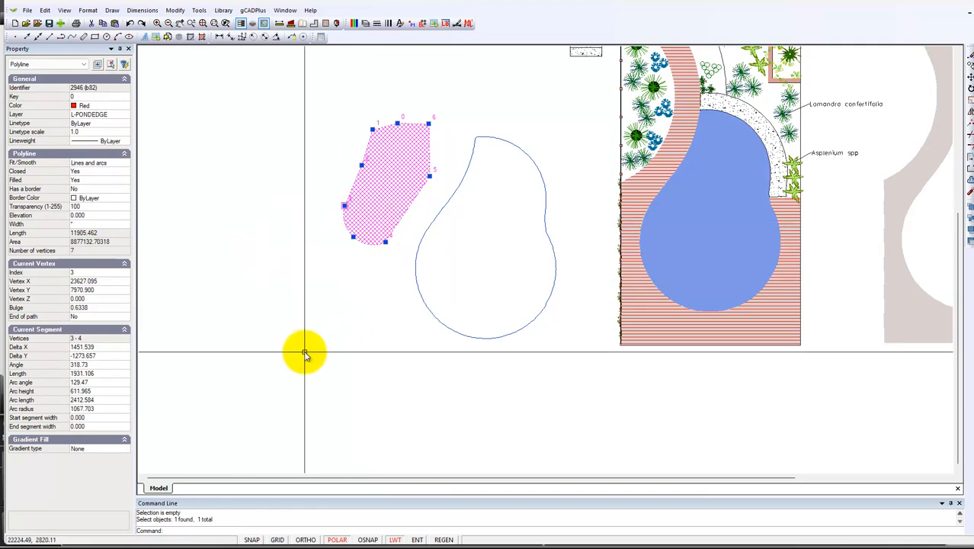
pyautogui.press('Escape')
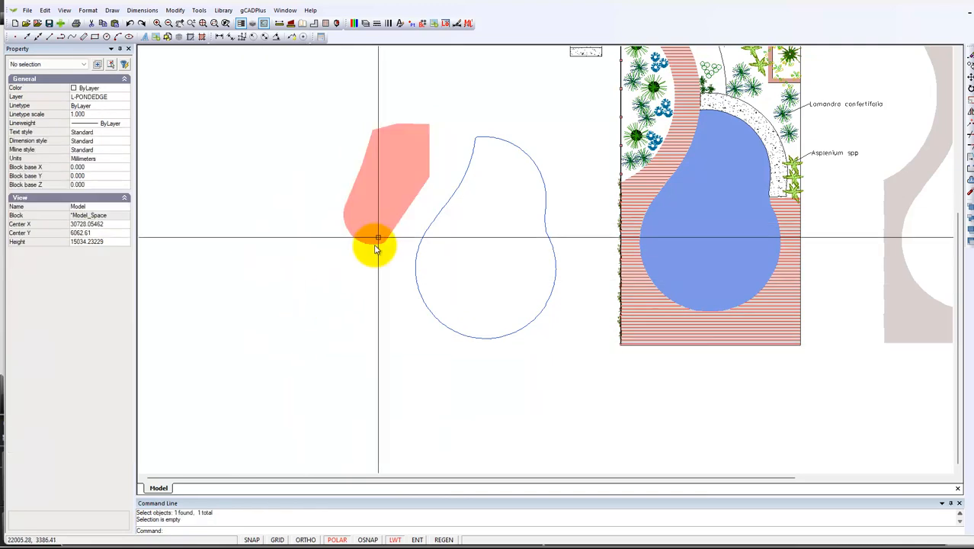
# Change the red shape's color to 162 to match the filled pond
pyautogui.click(383, 207)
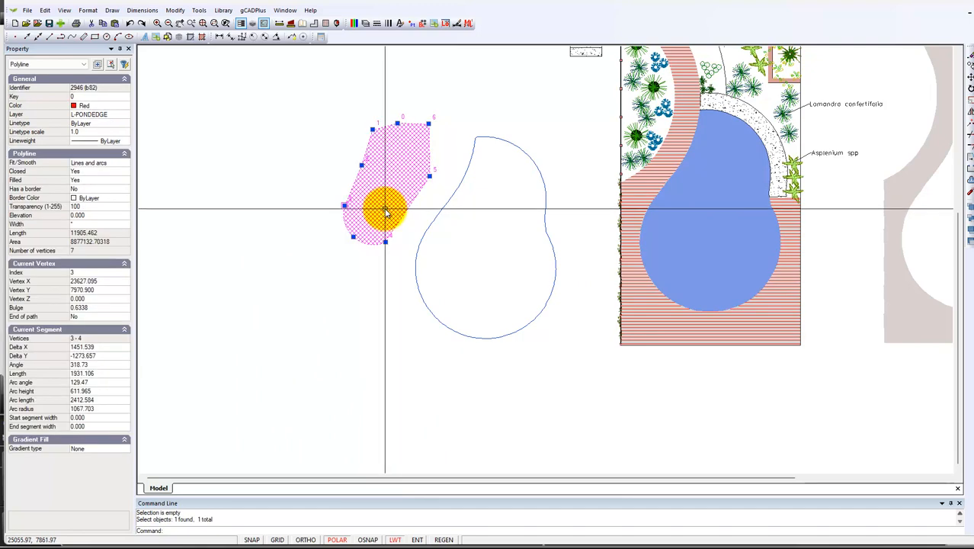
pyautogui.click(126, 106)
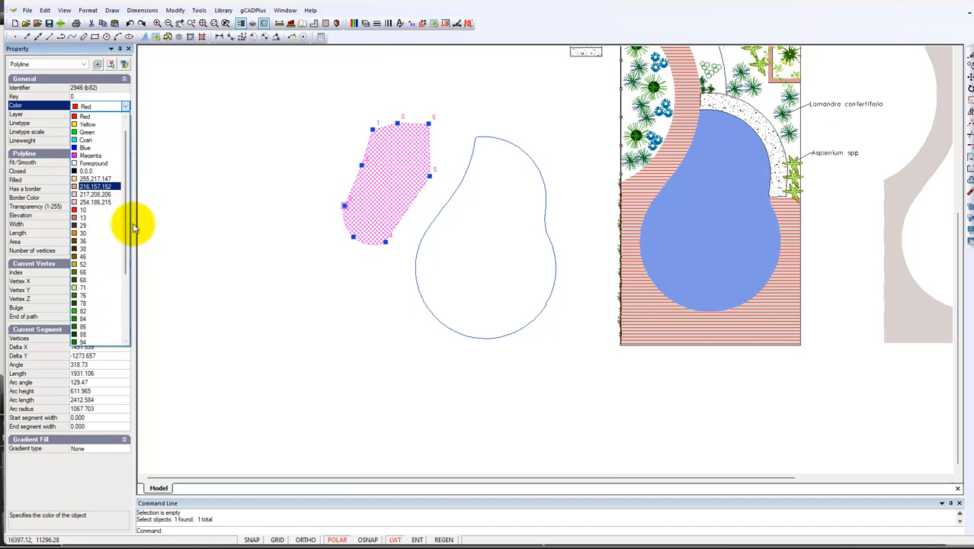
pyautogui.moveTo(128, 254); pyautogui.dragTo(130, 316)
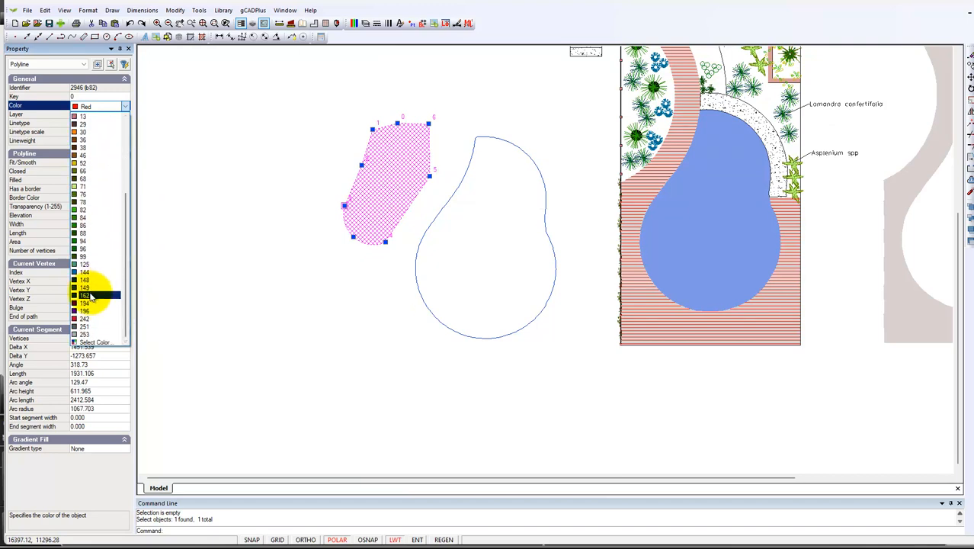
pyautogui.click(92, 296)
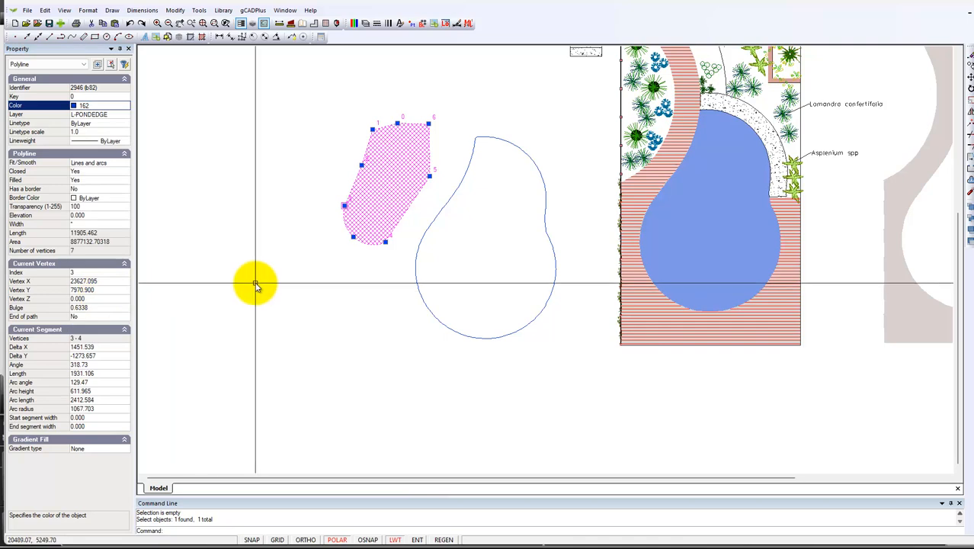
pyautogui.press('Escape')
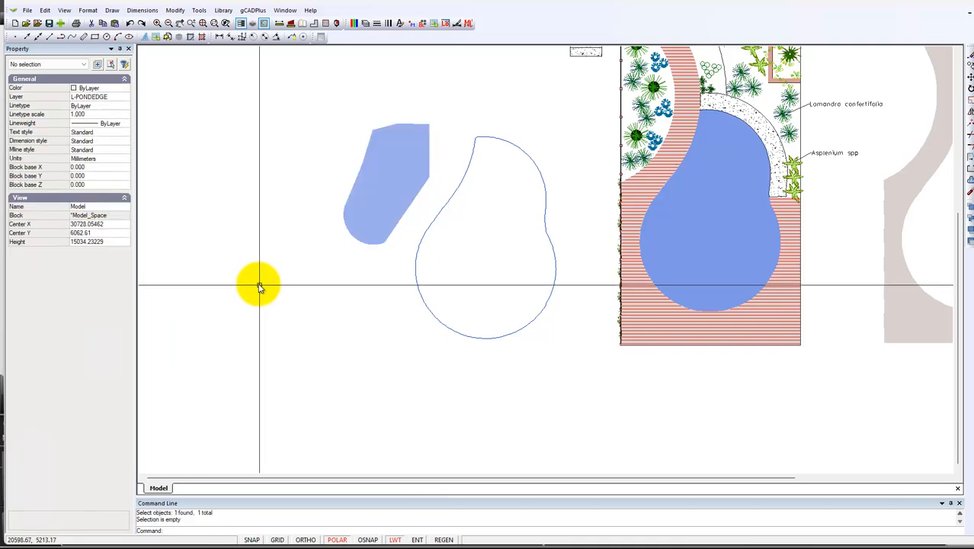
# Check the filled pond's properties and set the small blue shape's transparency to 255
pyautogui.click(695, 264)
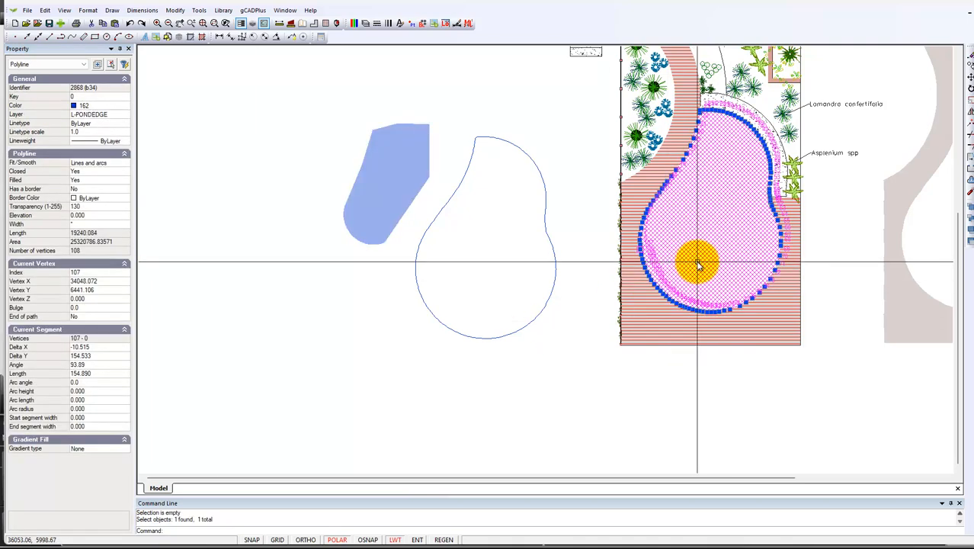
pyautogui.press('Escape')
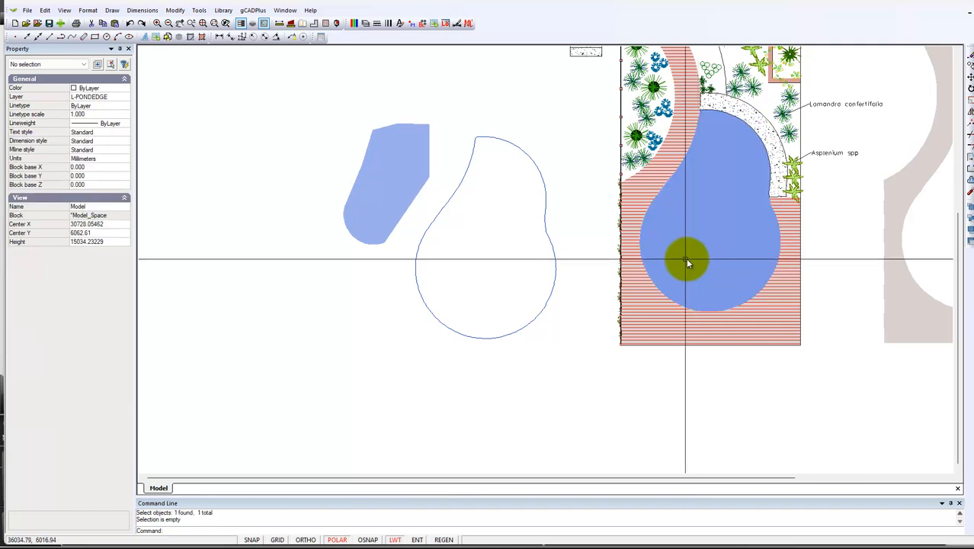
pyautogui.click(354, 213)
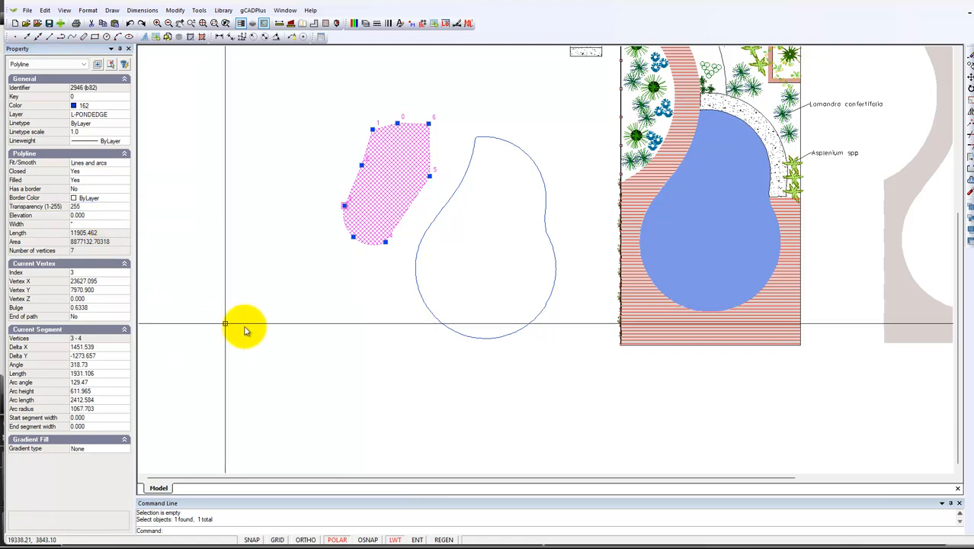
pyautogui.press('Escape')
# Apply a Point gradient fill to the small blue shape beside the pond outline
pyautogui.click(388, 194)
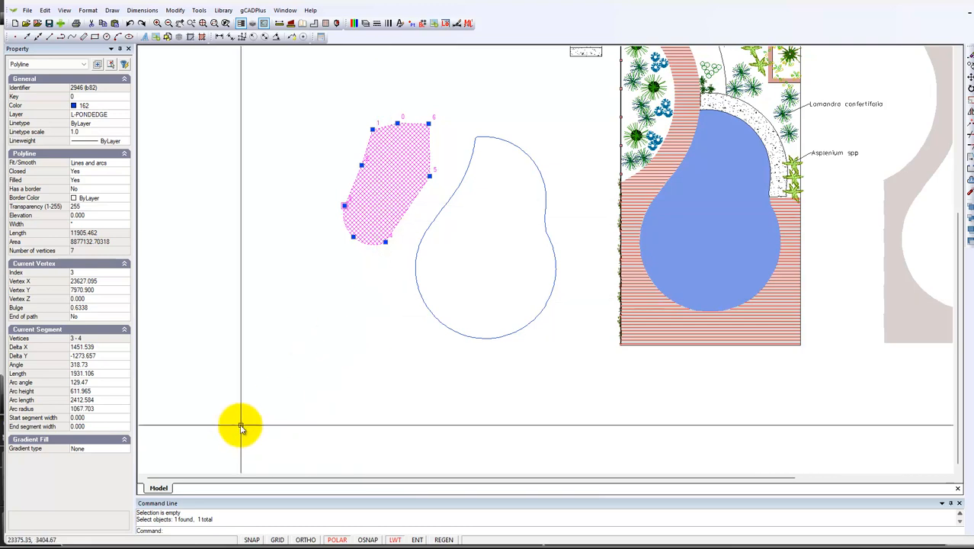
pyautogui.click(123, 449)
pyautogui.click(126, 450)
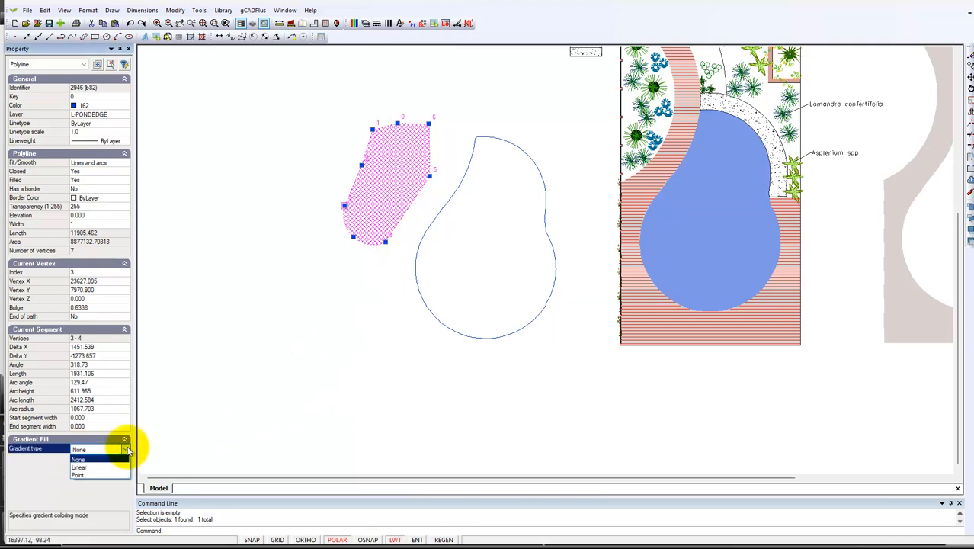
pyautogui.click(98, 475)
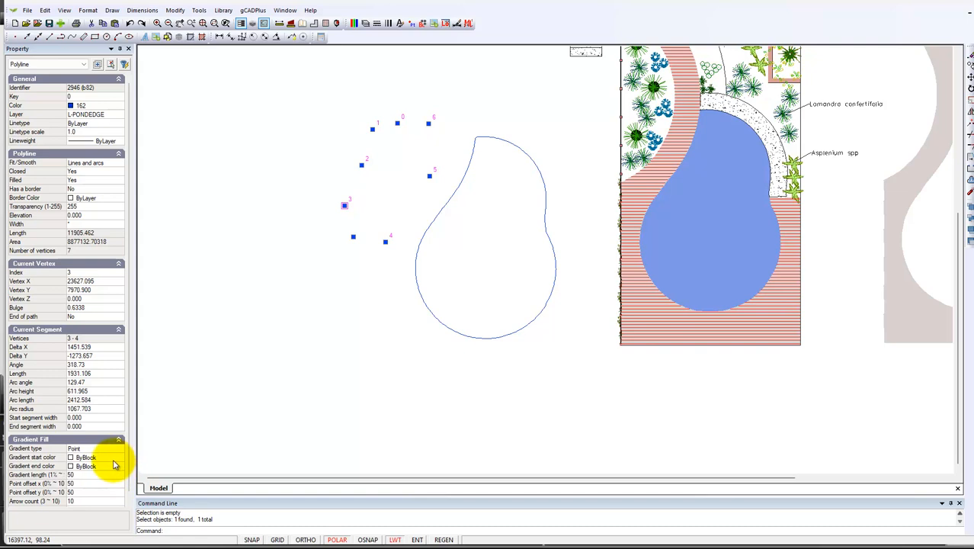
# Set the small shape's gradient end color to 162
pyautogui.click(118, 467)
pyautogui.click(119, 467)
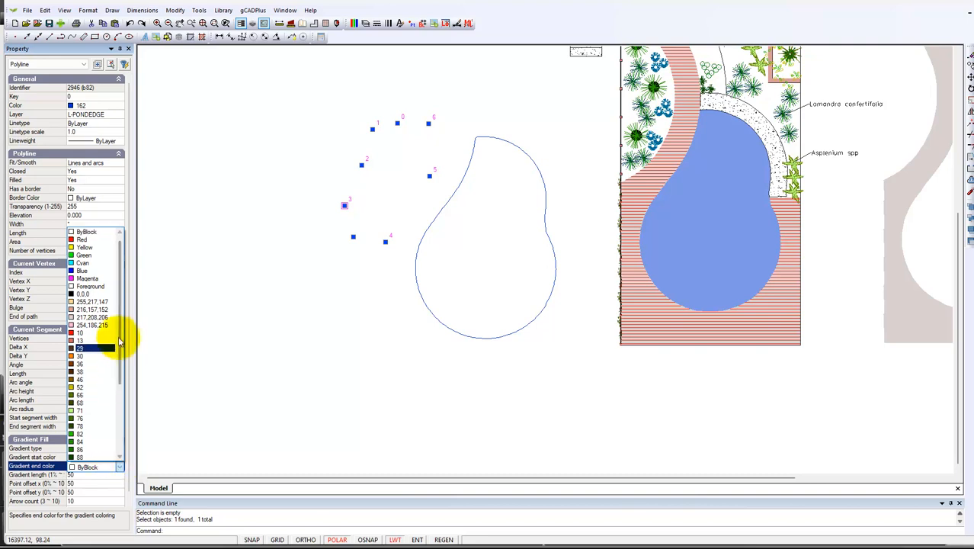
pyautogui.moveTo(122, 338); pyautogui.dragTo(127, 435)
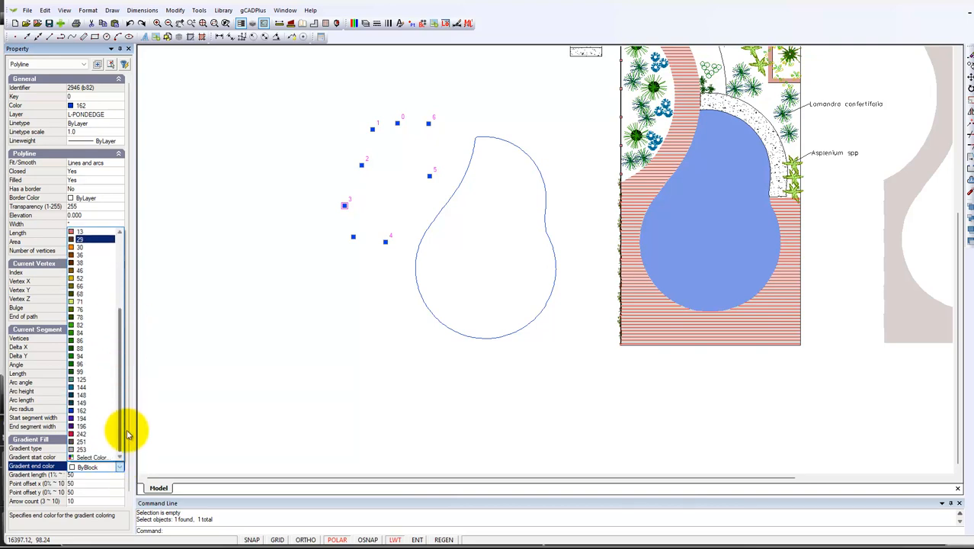
pyautogui.click(85, 410)
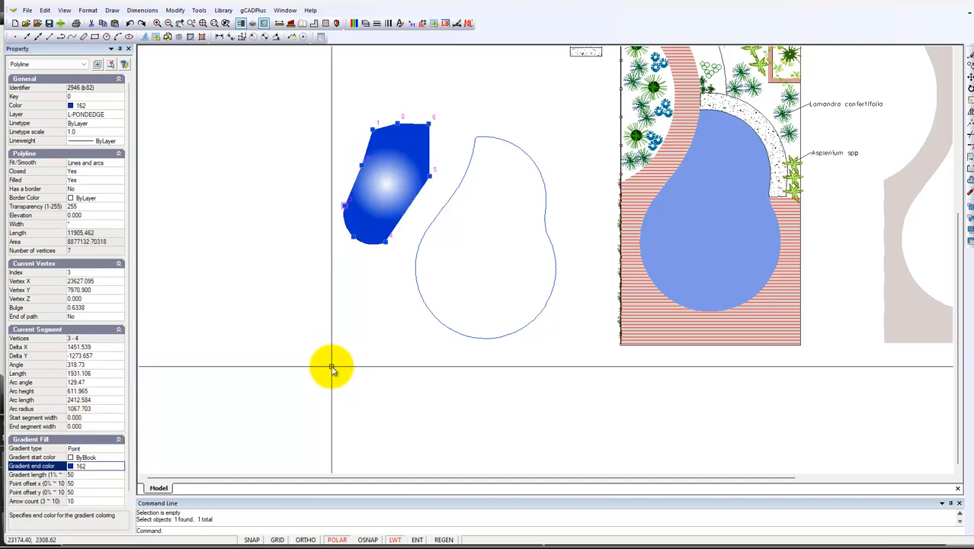
pyautogui.press('Escape')
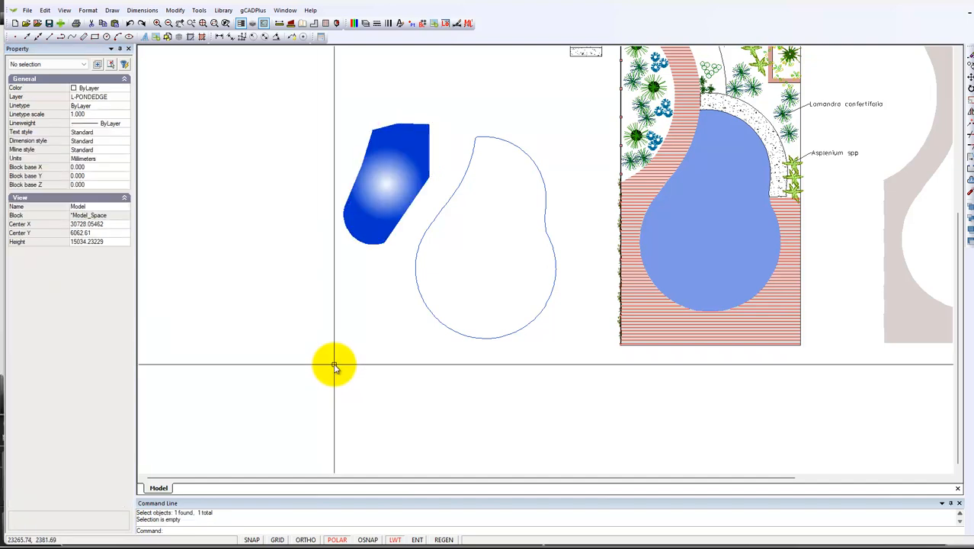
# Compare the small shape's fill properties with the filled pond's, and set the small shape's gradient length to 90
pyautogui.click(368, 219)
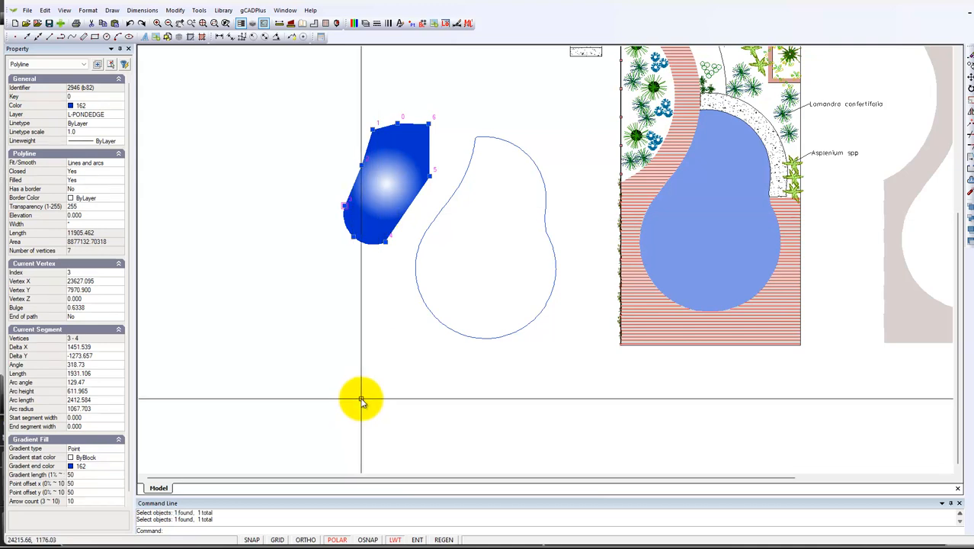
pyautogui.press('Escape')
pyautogui.click(697, 295)
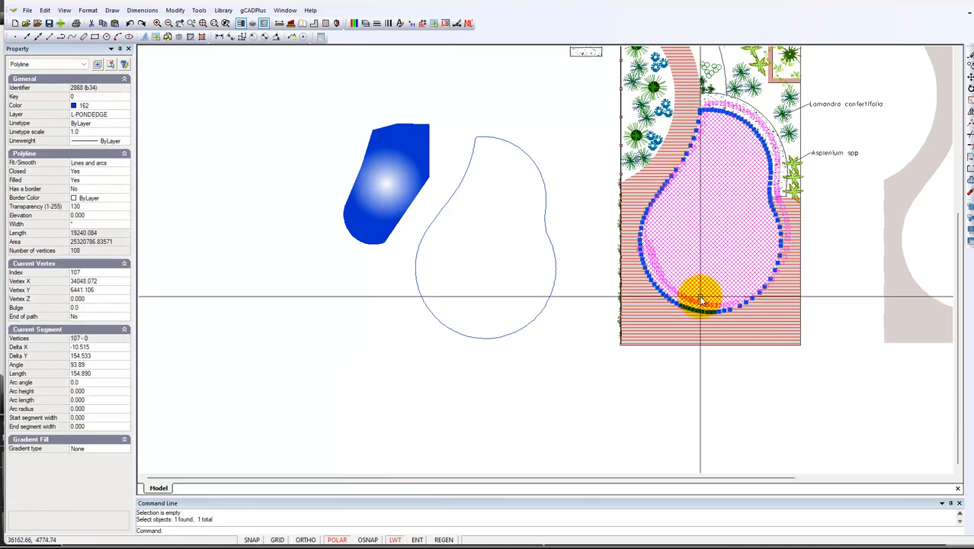
pyautogui.press('Escape')
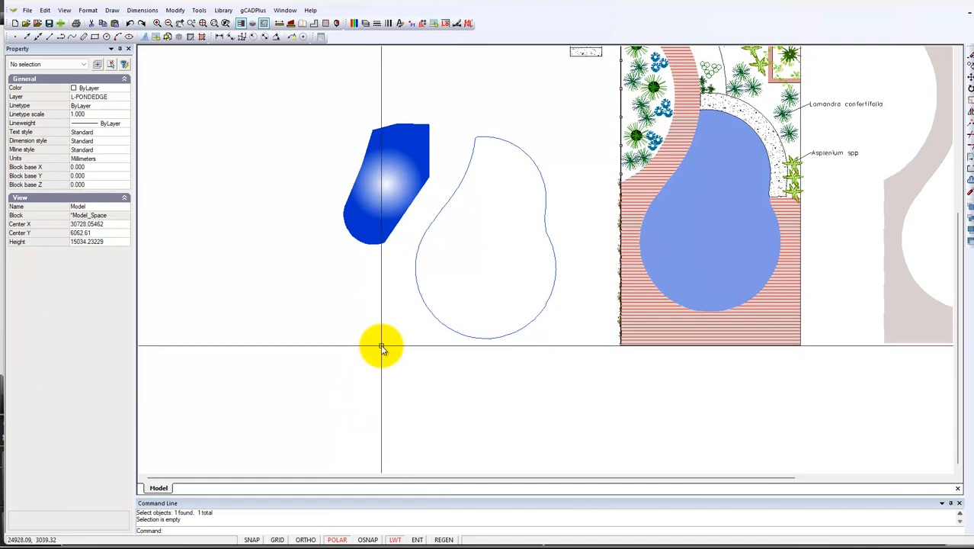
pyautogui.click(369, 224)
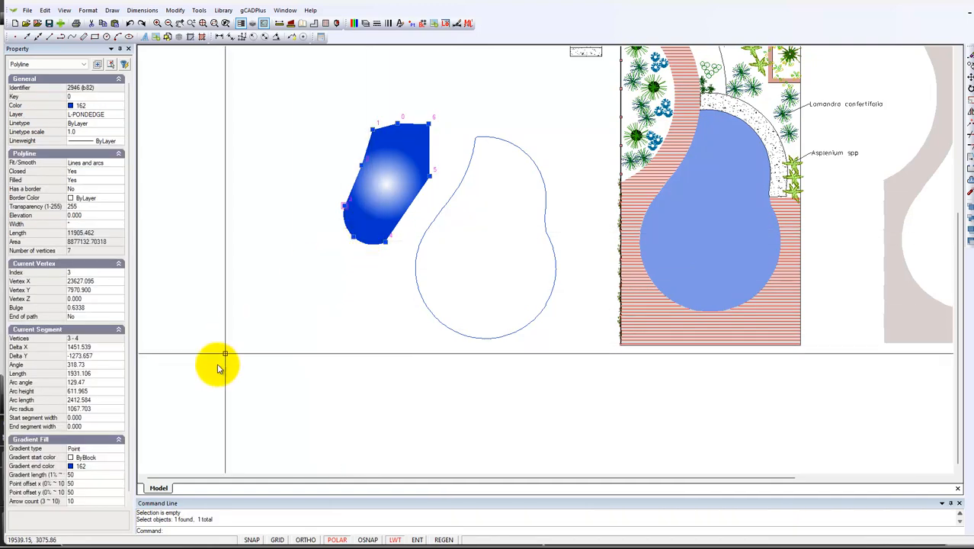
pyautogui.click(78, 474)
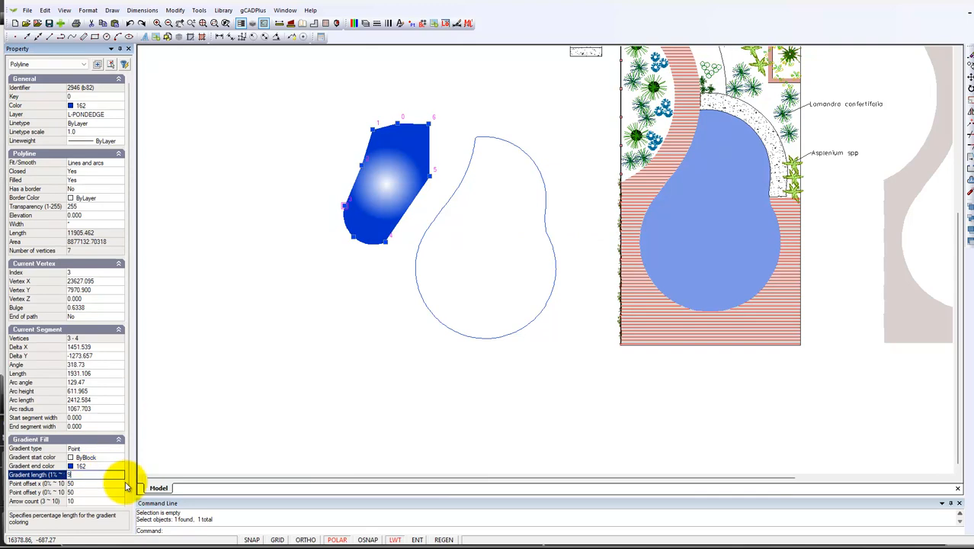
pyautogui.write('90')
pyautogui.press('Return')
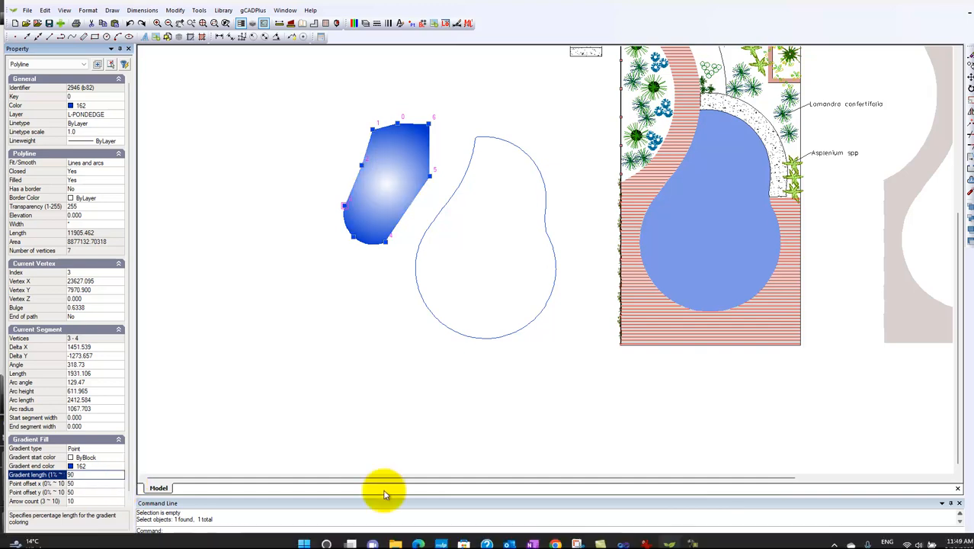
pyautogui.press('Escape')
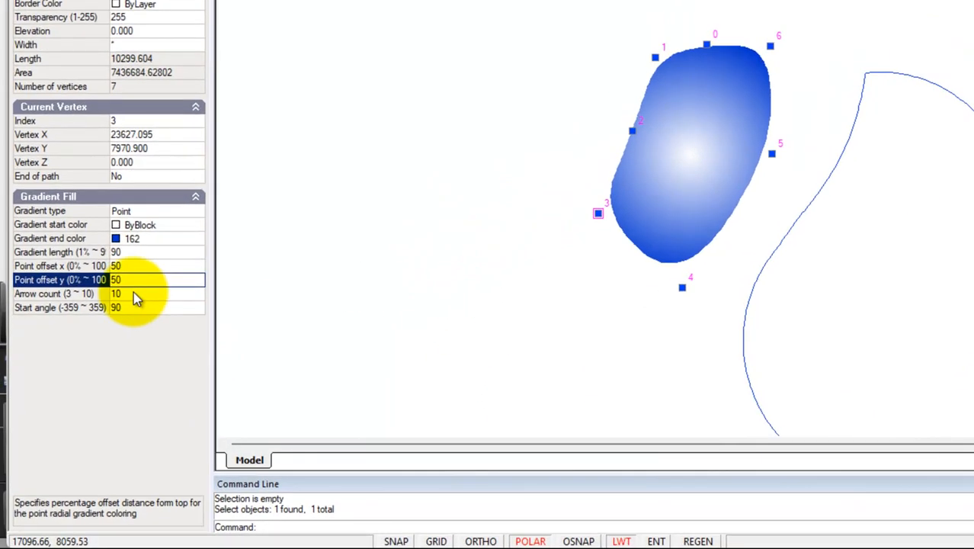
# Set the small smoothed shape's gradient point offset y to 65
pyautogui.click(142, 280)
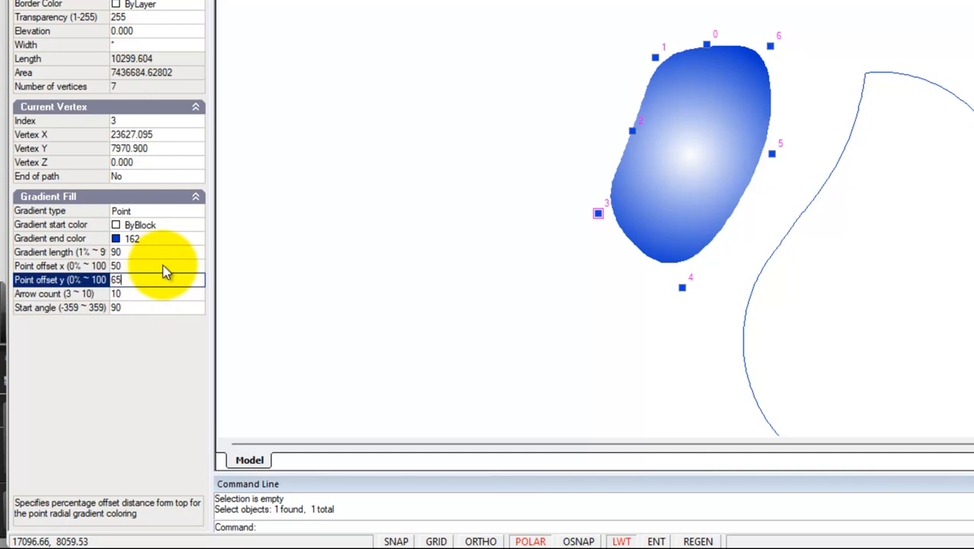
pyautogui.press('Return')
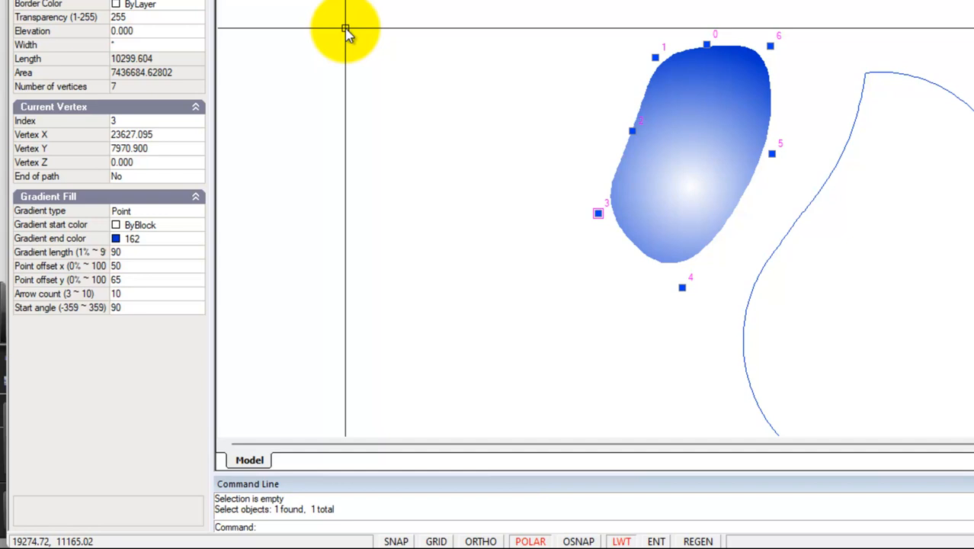
pyautogui.press('Escape')
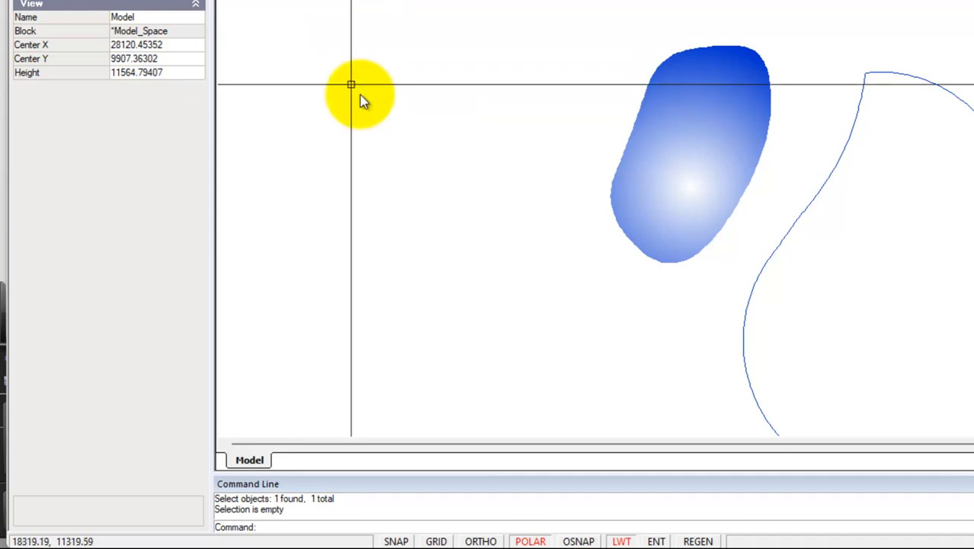
# Change the small smoothed shape's gradient type to Linear
pyautogui.click(681, 120)
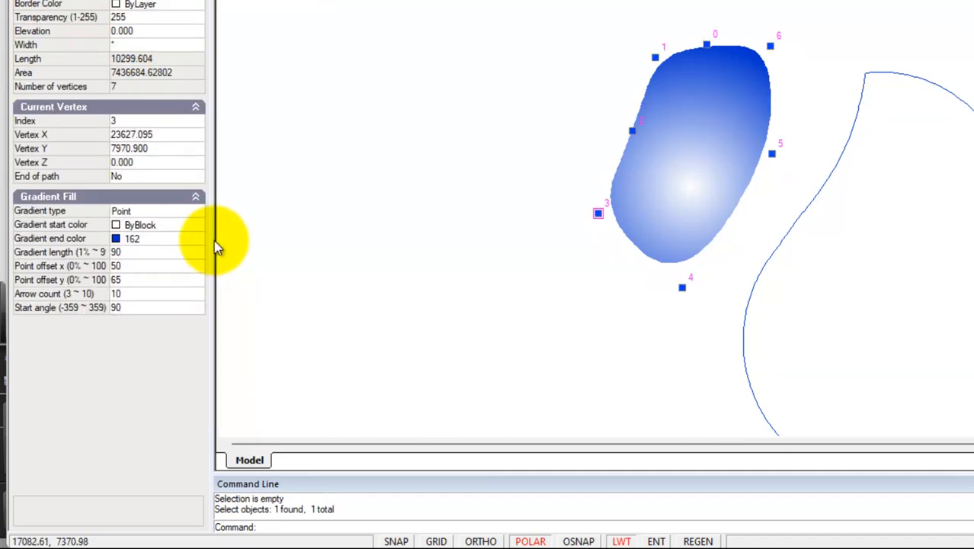
pyautogui.click(199, 212)
pyautogui.click(197, 212)
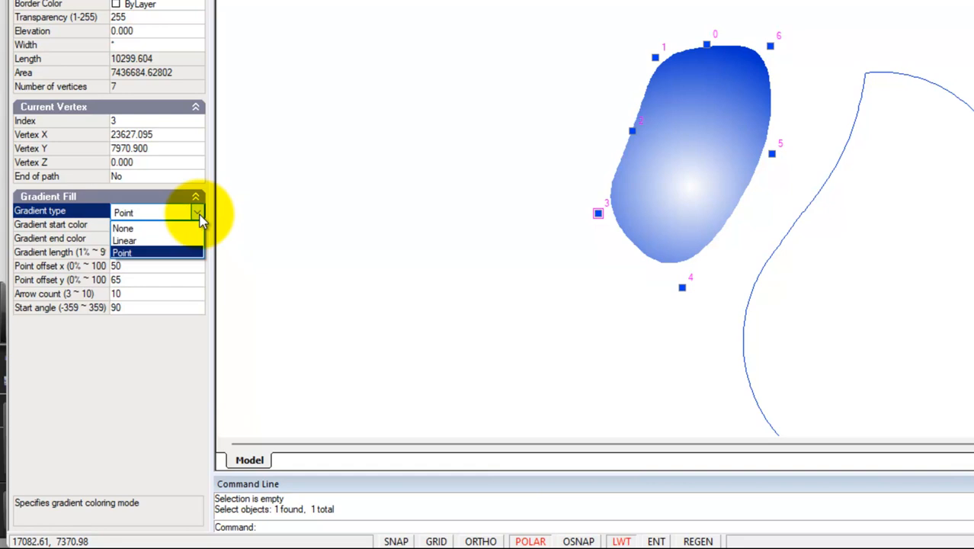
pyautogui.click(152, 240)
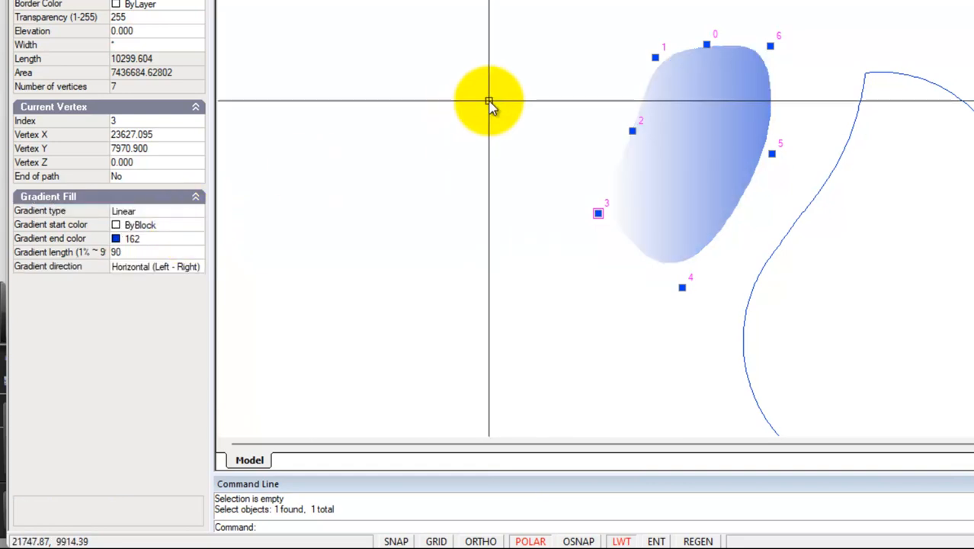
pyautogui.press('Escape')
# Set the small shape's linear gradient direction to Vertical (Top - Bottom)
pyautogui.click(681, 234)
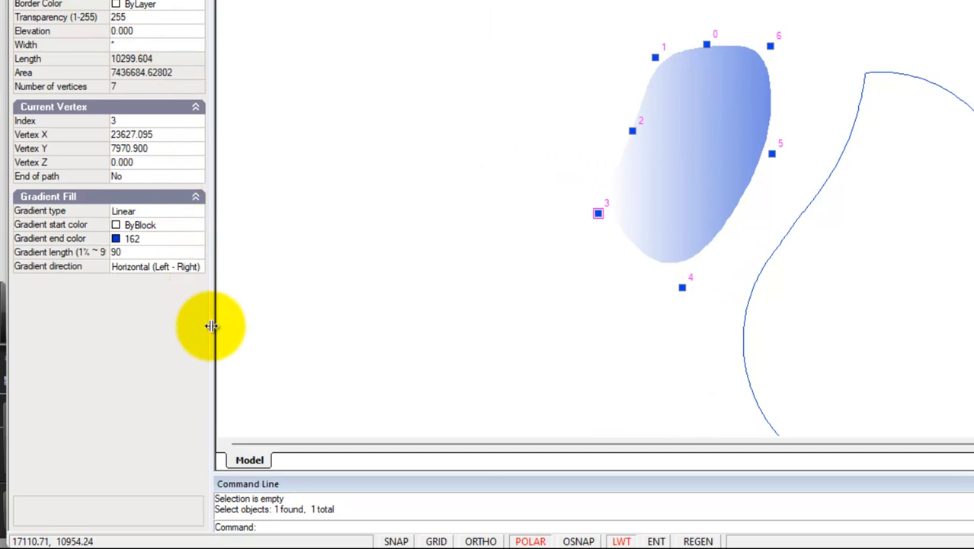
pyautogui.click(190, 272)
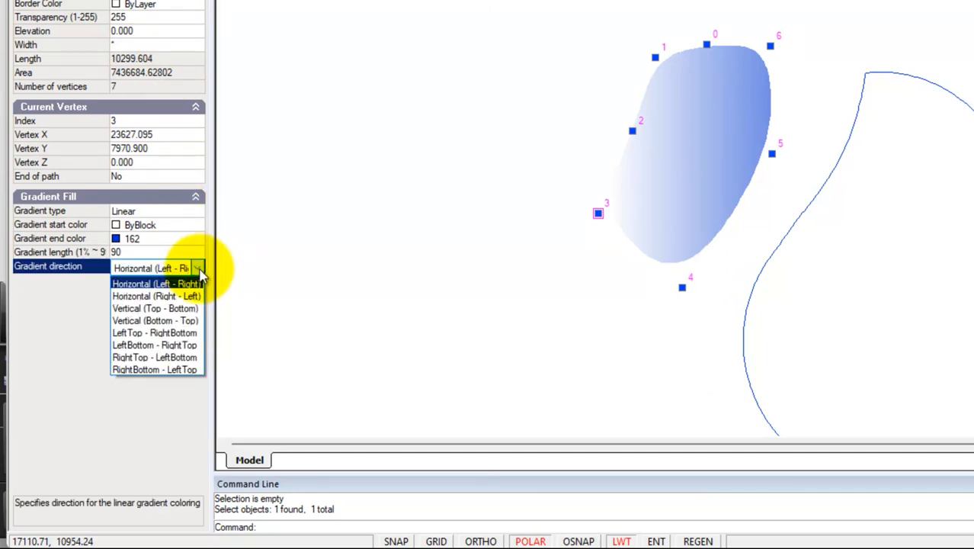
pyautogui.click(192, 309)
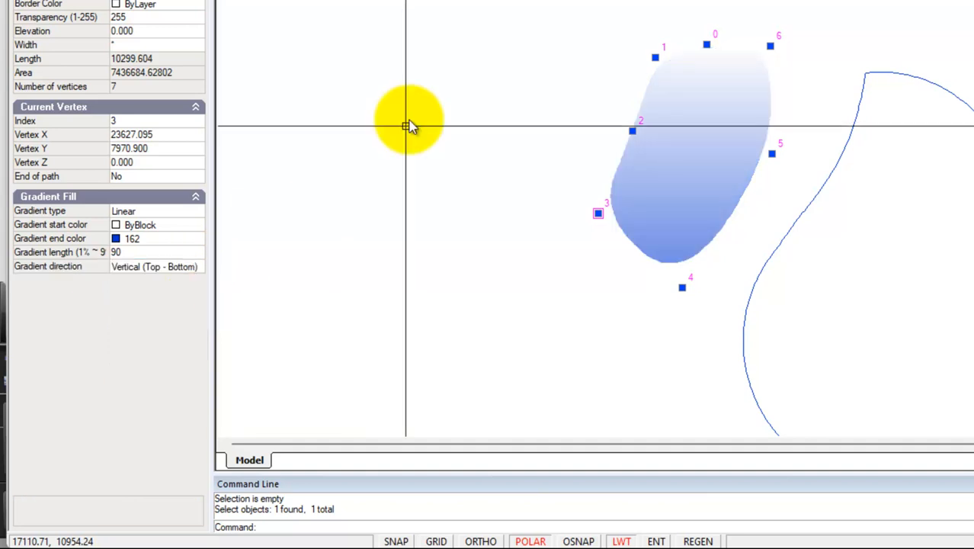
pyautogui.press('Escape')
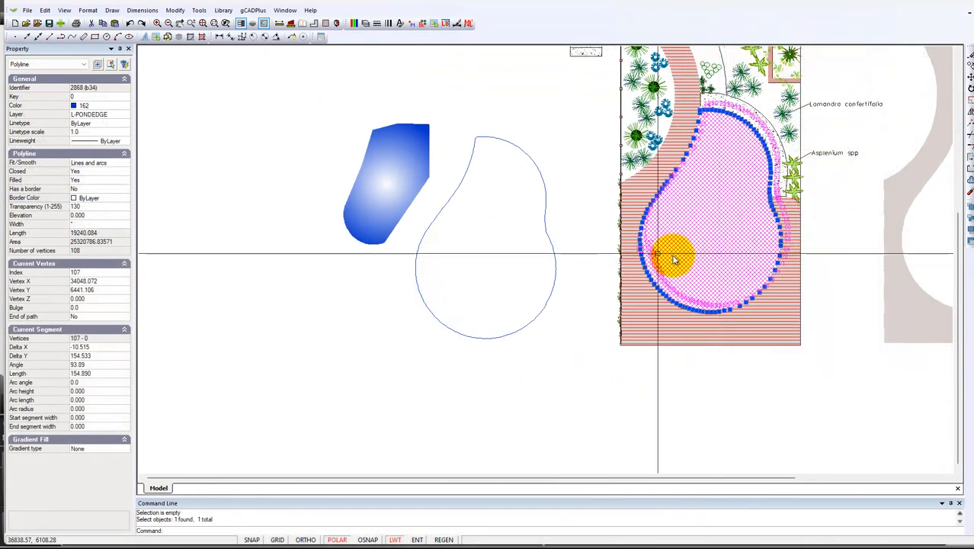
# Apply a Point gradient to the filled pond and set its gradient end color to 162
pyautogui.click(122, 450)
pyautogui.click(125, 450)
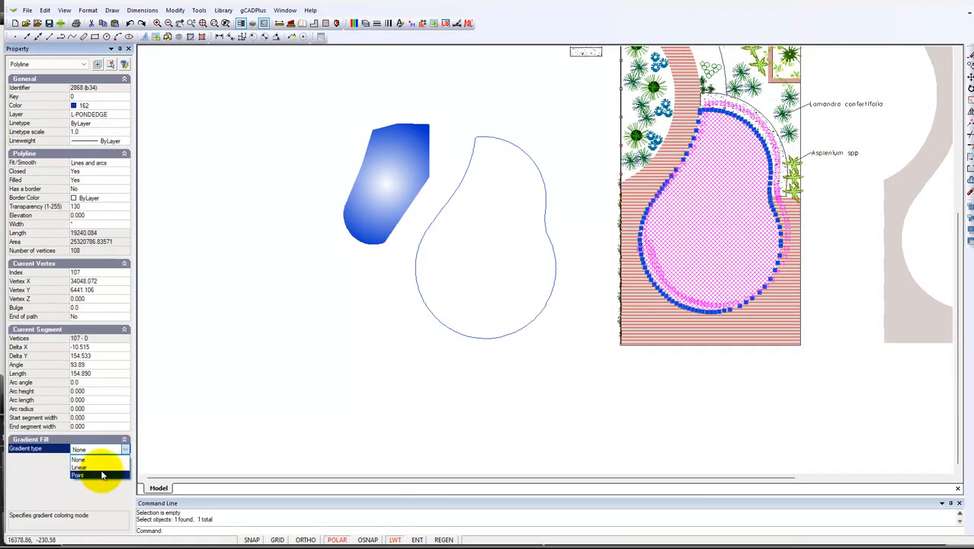
pyautogui.click(104, 474)
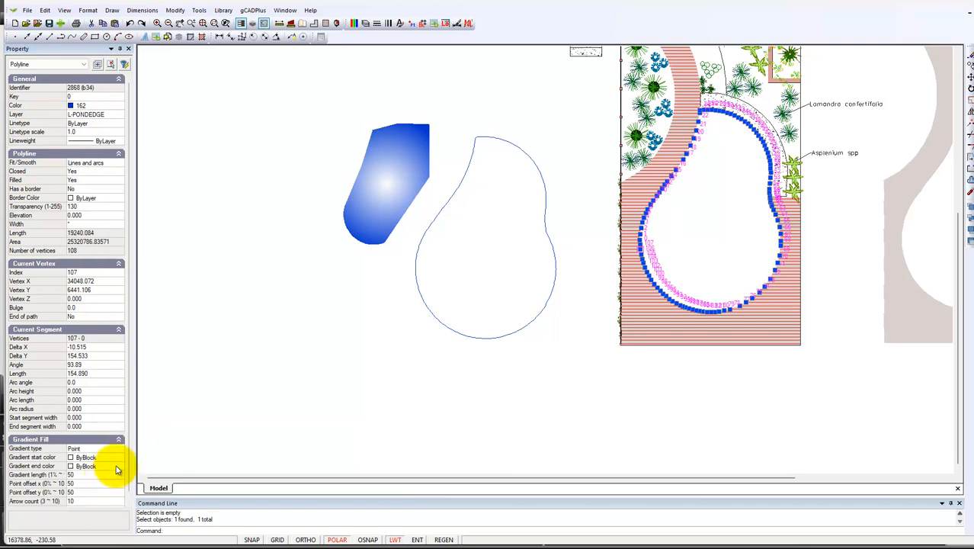
pyautogui.click(118, 469)
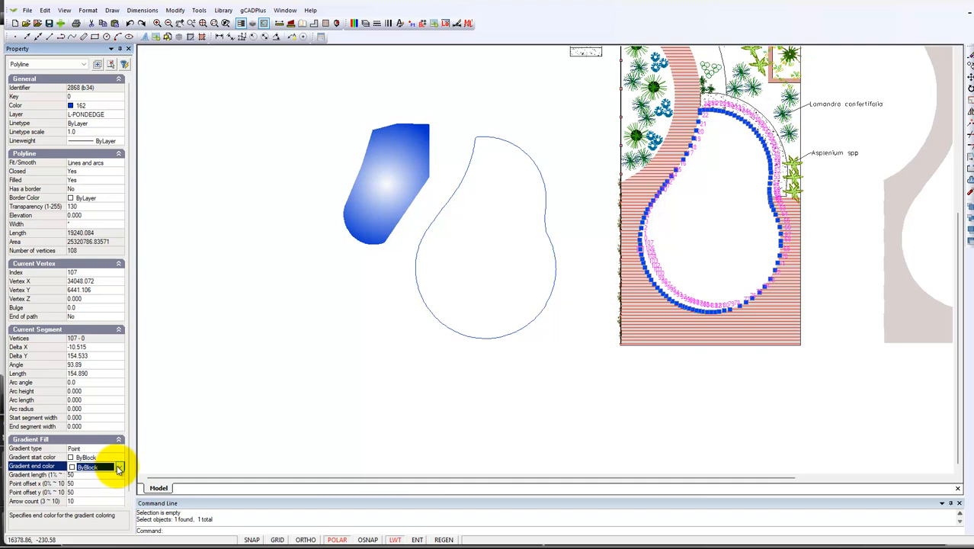
pyautogui.click(119, 467)
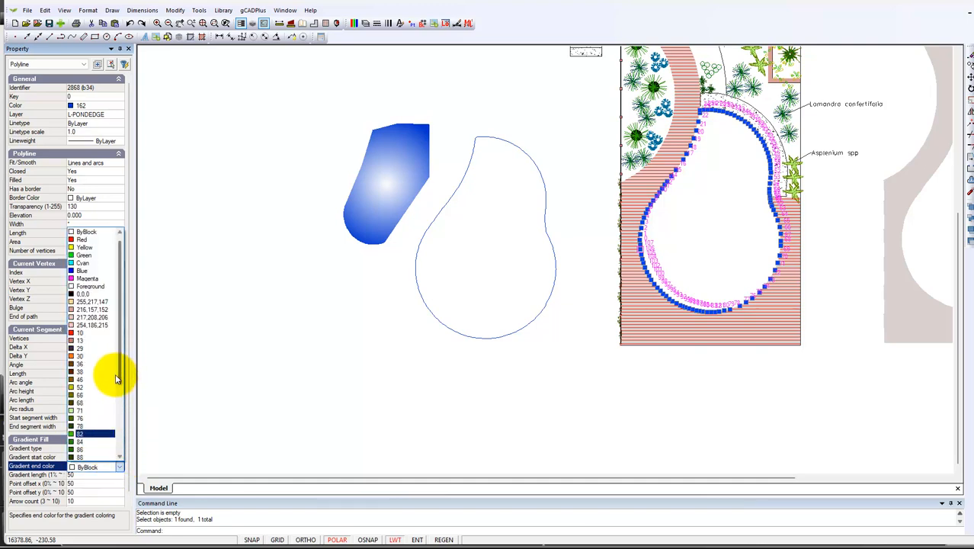
pyautogui.scroll(-4, 96, 450)
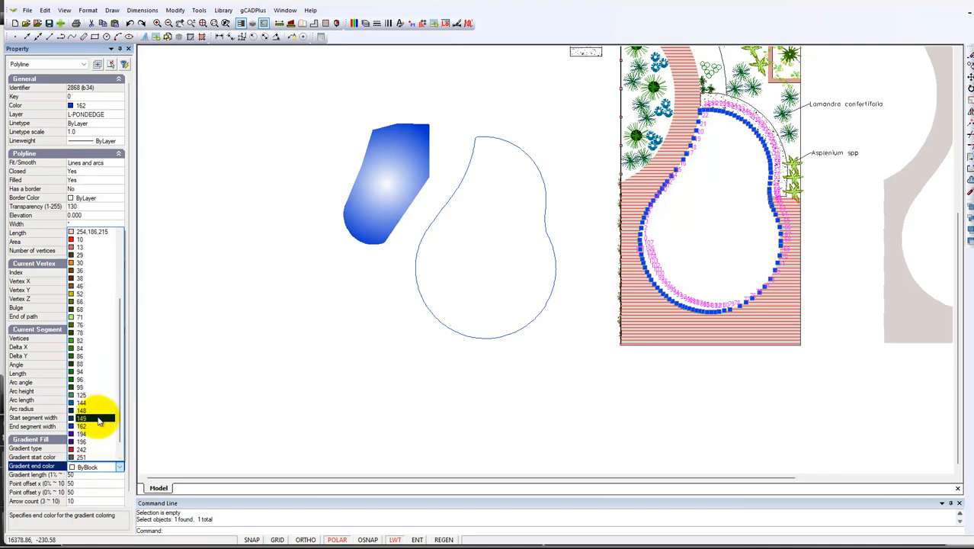
pyautogui.click(90, 425)
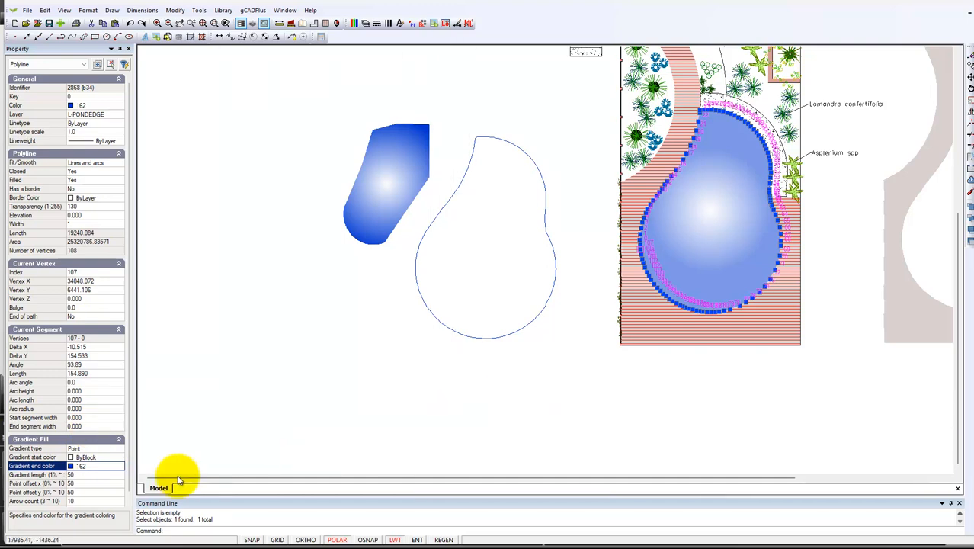
# Set the pond's gradient length to 95 and deselect the pond
pyautogui.click(90, 475)
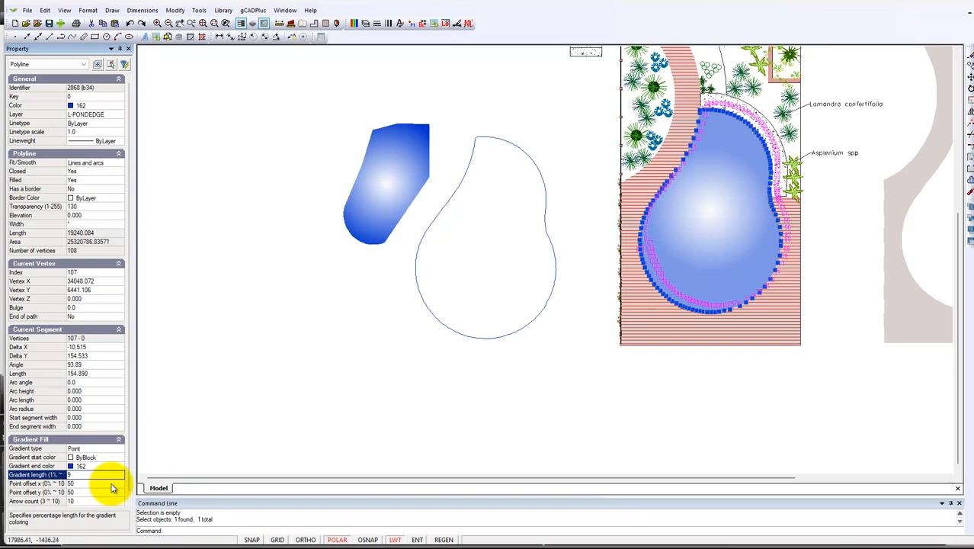
pyautogui.press('Return')
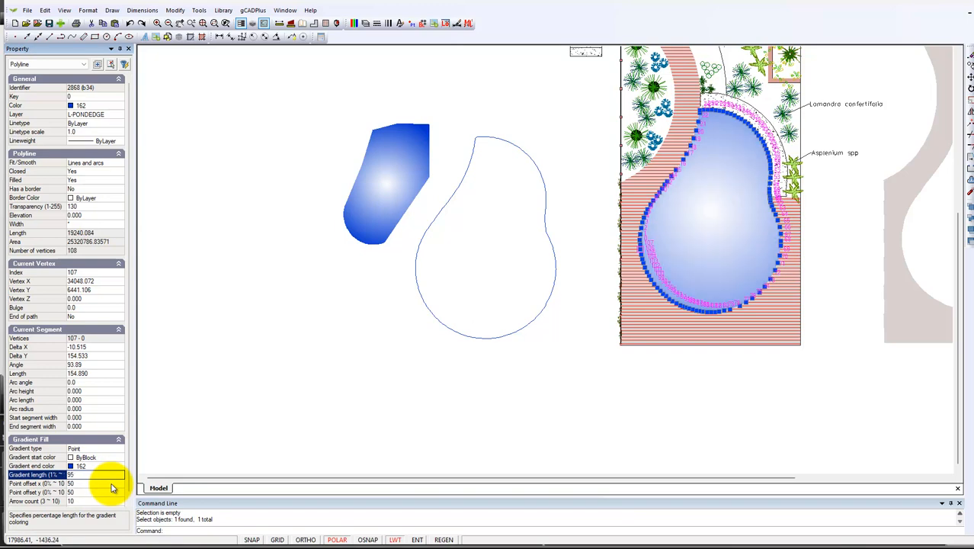
pyautogui.press('Escape')
# Smooth the small gradient-filled shape by setting its Fit/Smooth option to Quadratic B-spline
pyautogui.scroll(-2, 658, 455)
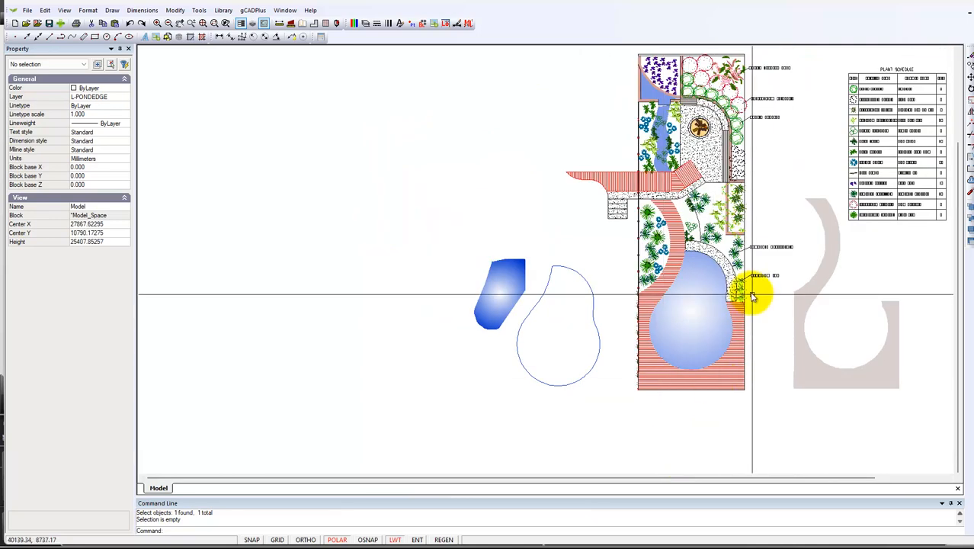
pyautogui.scroll(2, 474, 278)
pyautogui.click(551, 263)
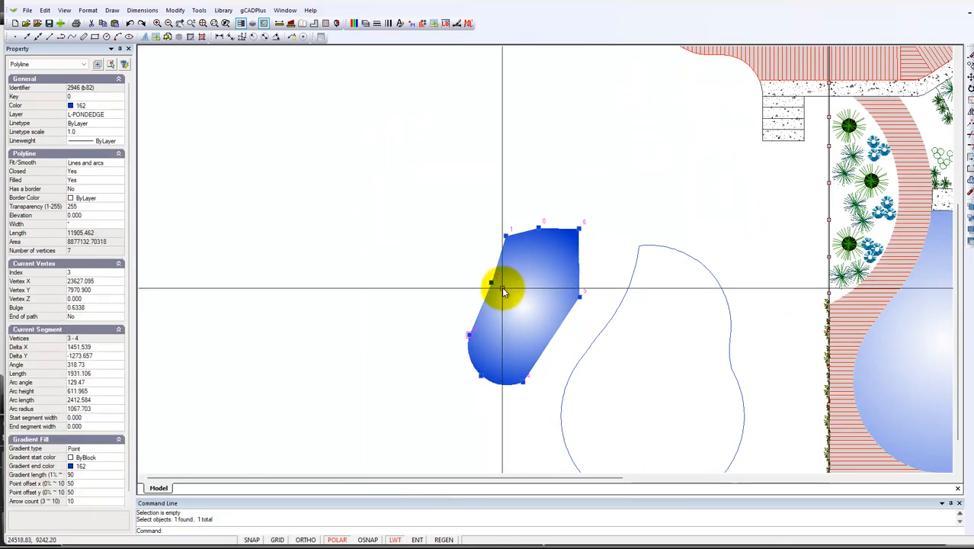
pyautogui.click(120, 163)
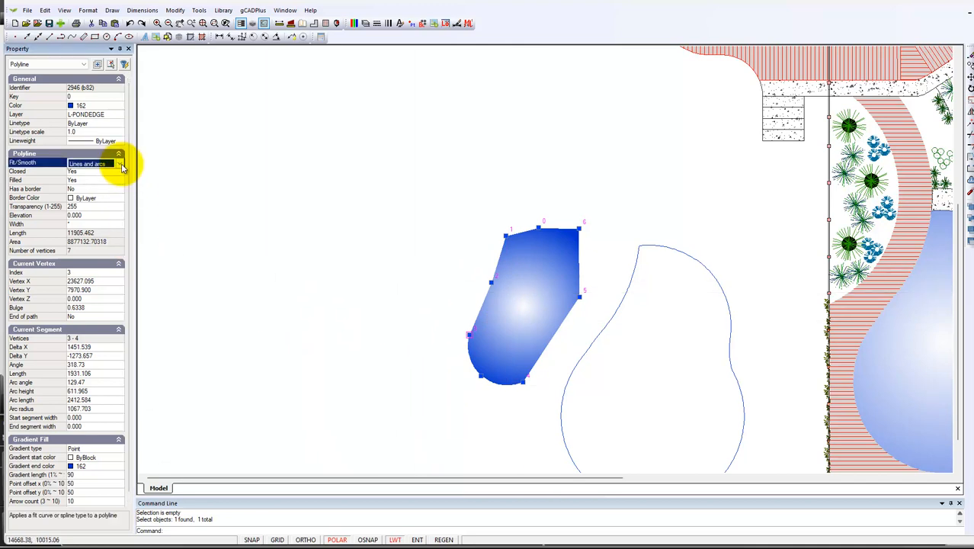
pyautogui.click(119, 164)
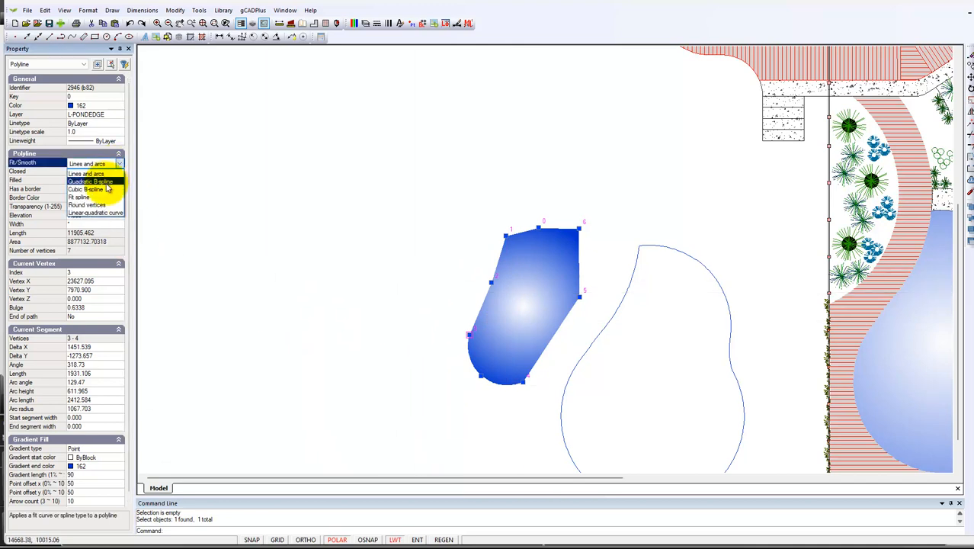
pyautogui.click(107, 183)
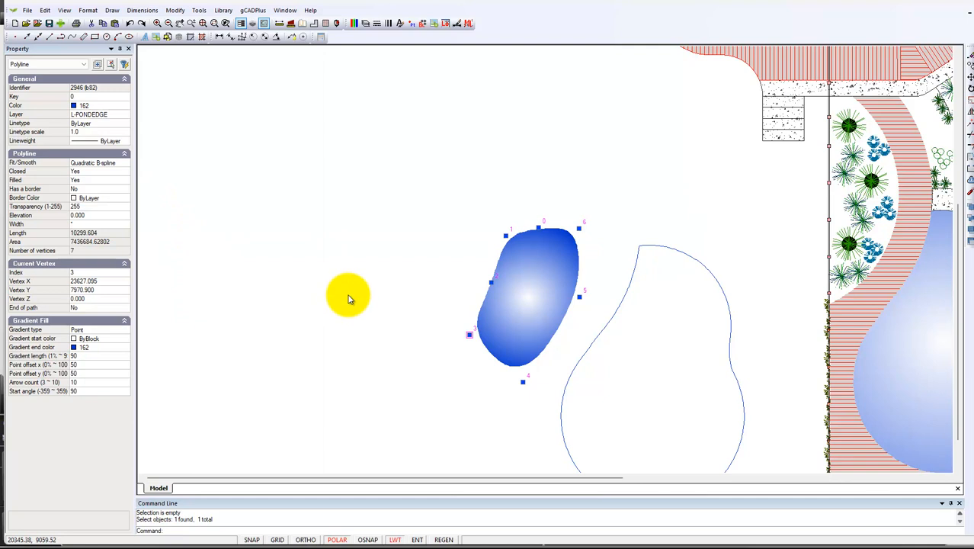
pyautogui.press('Escape')
# Delete the gradient-filled pond polyline from the garden plan
pyautogui.scroll(-3, 351, 282)
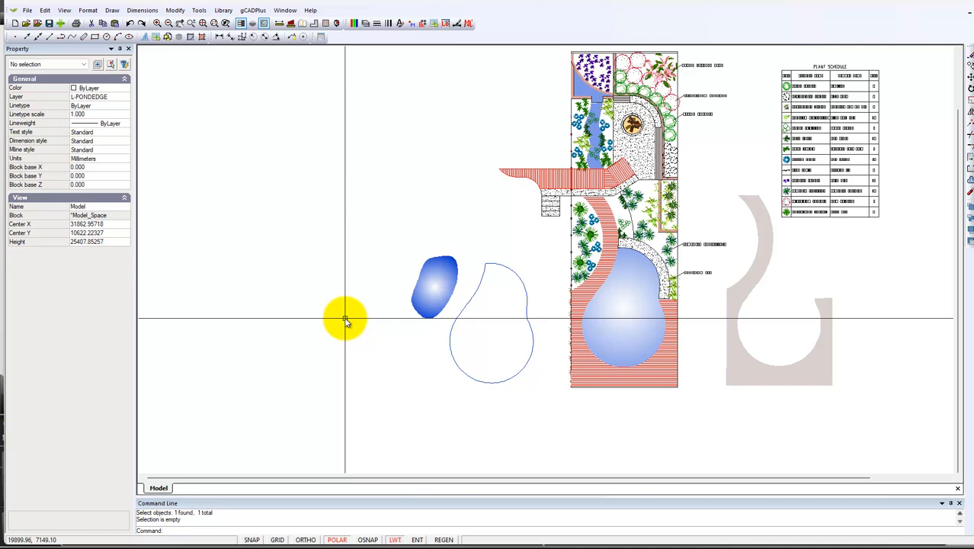
pyautogui.scroll(2, 345, 321)
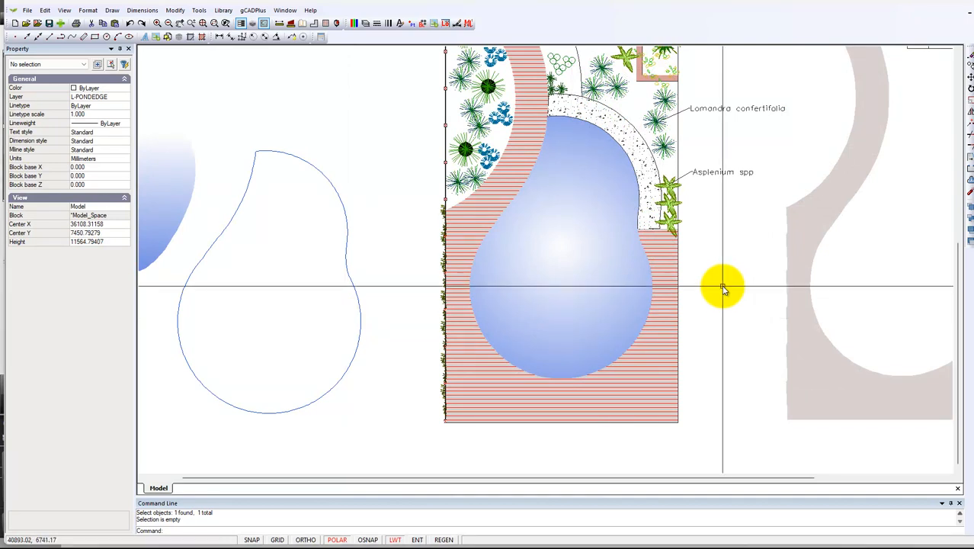
pyautogui.click(599, 302)
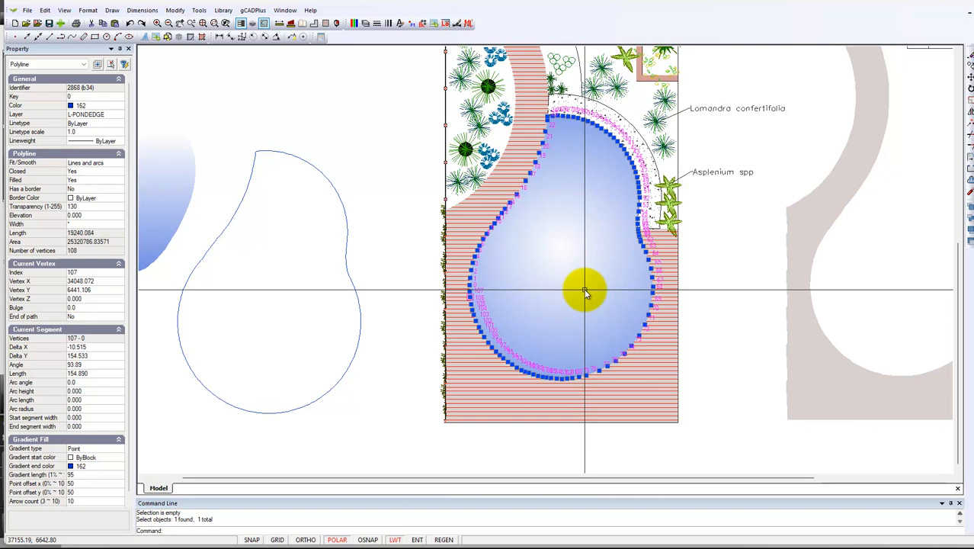
pyautogui.press('Delete')
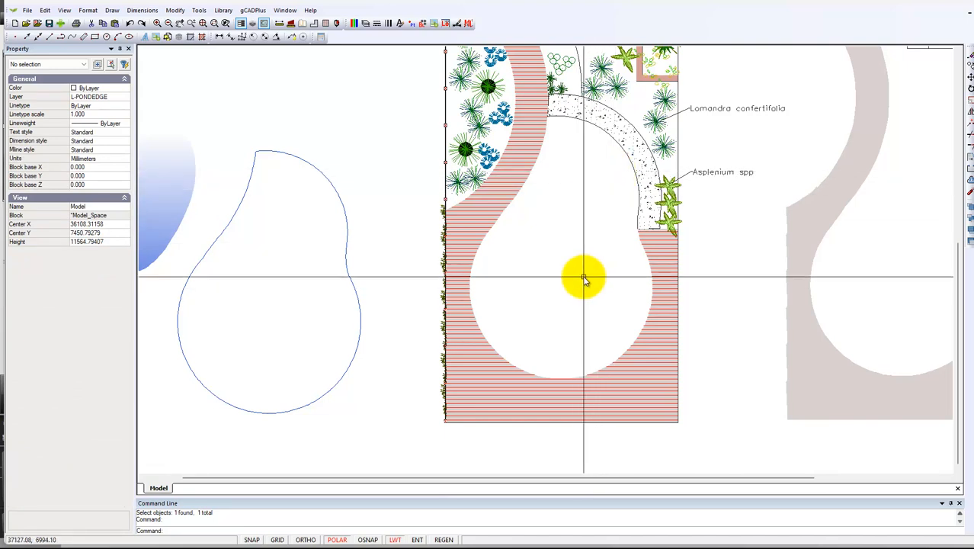
# Examine the filled decking polyline and its edge around the empty pond area, then deselect it
pyautogui.moveTo(572, 322); pyautogui.dragTo(568, 285, button='middle')
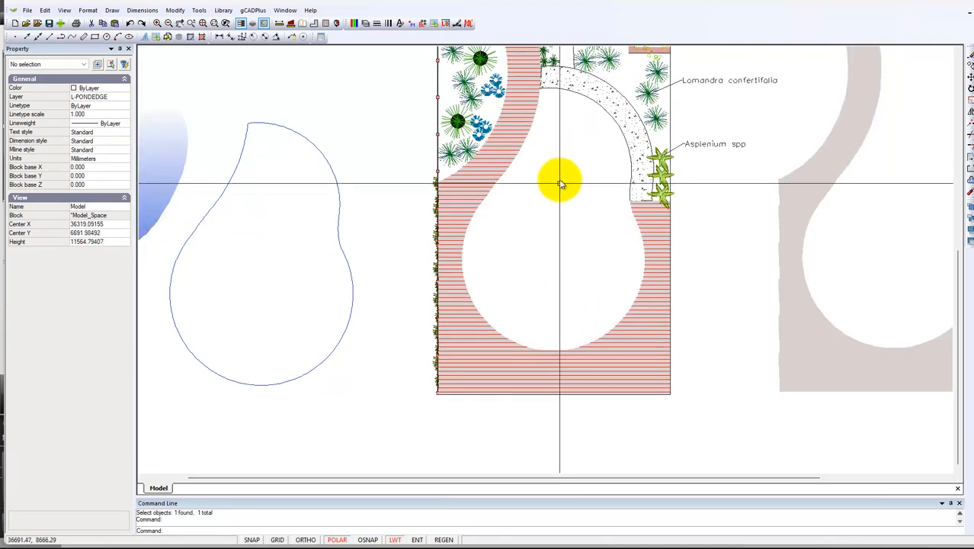
pyautogui.scroll(1, 557, 139)
pyautogui.moveTo(557, 137); pyautogui.dragTo(562, 184, button='middle')
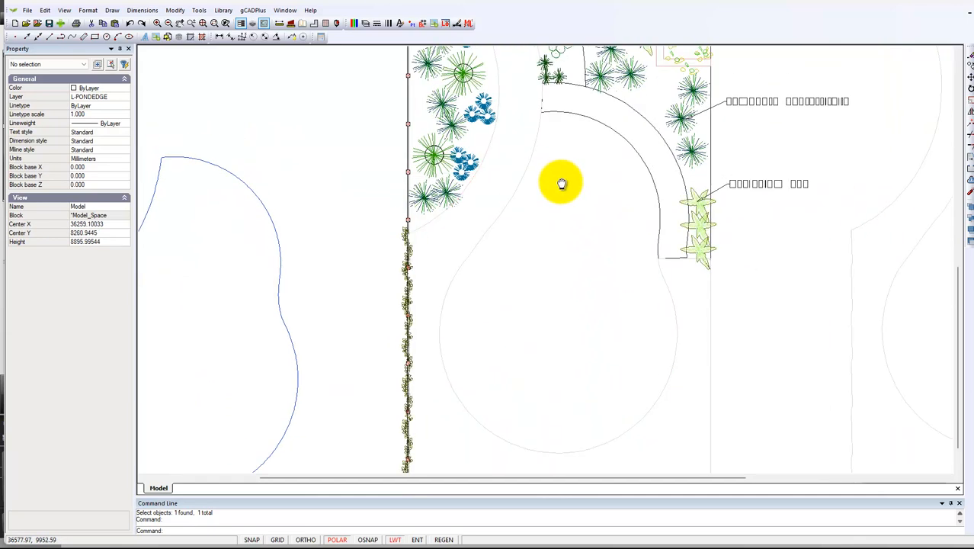
pyautogui.scroll(3, 439, 221)
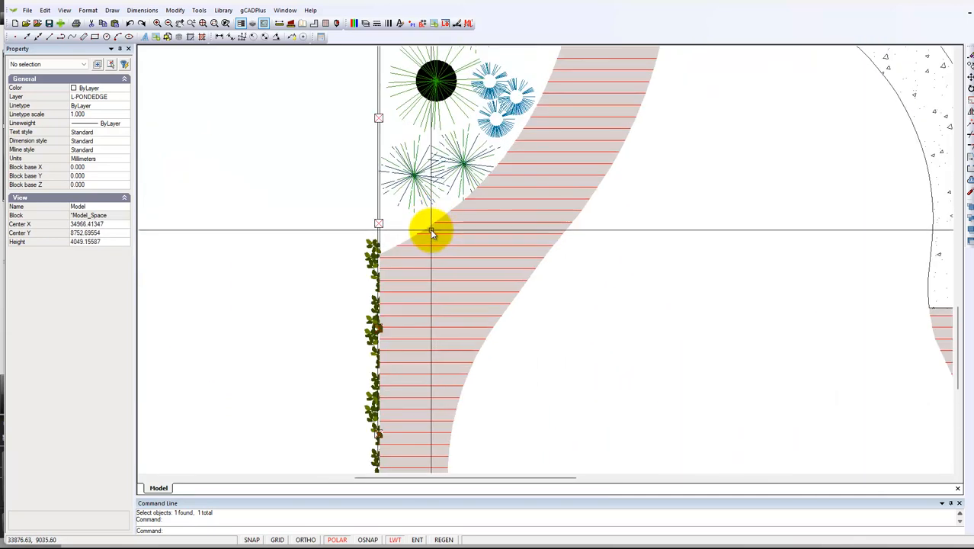
pyautogui.click(432, 229)
pyautogui.scroll(-3, 450, 267)
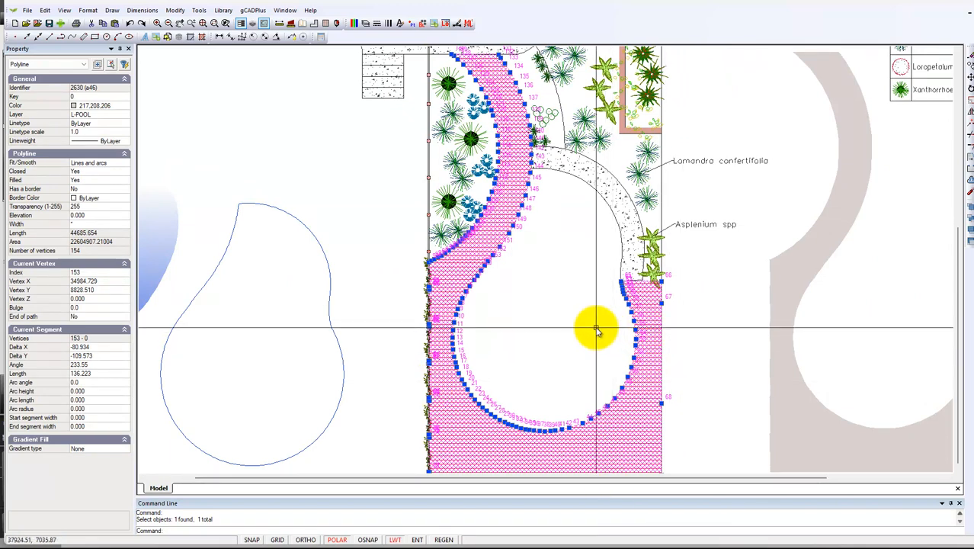
pyautogui.press('Escape')
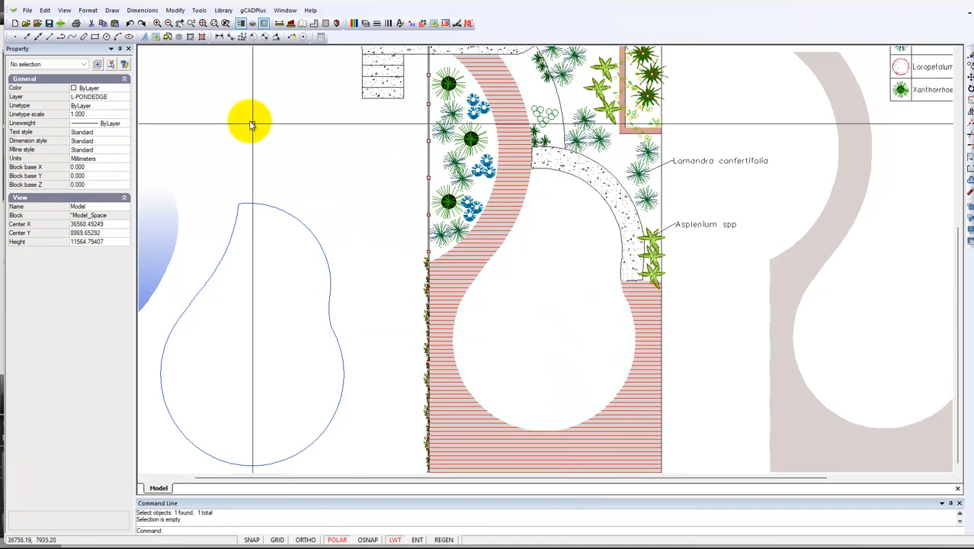
# Hatch the empty pond area with the SOLID pattern by picking a point inside it
pyautogui.click(112, 11)
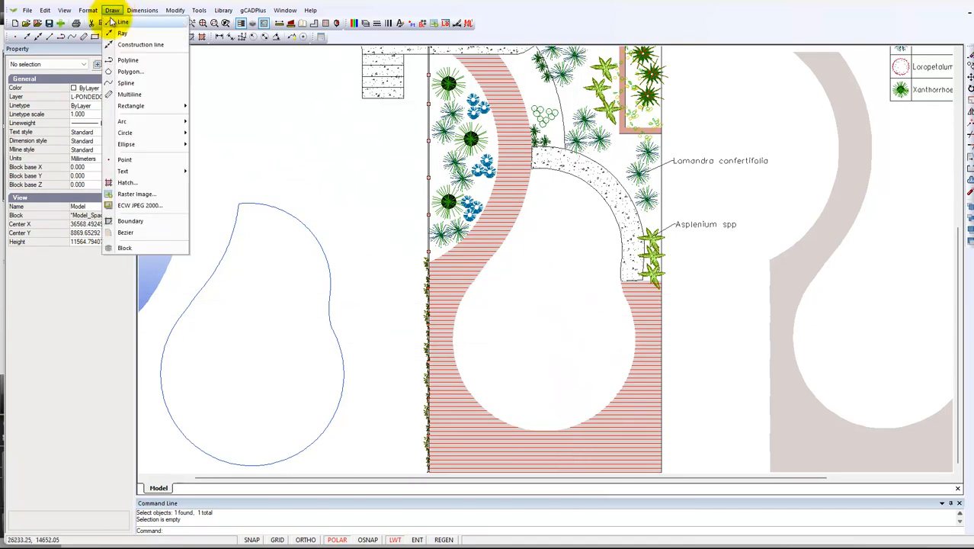
pyautogui.click(125, 184)
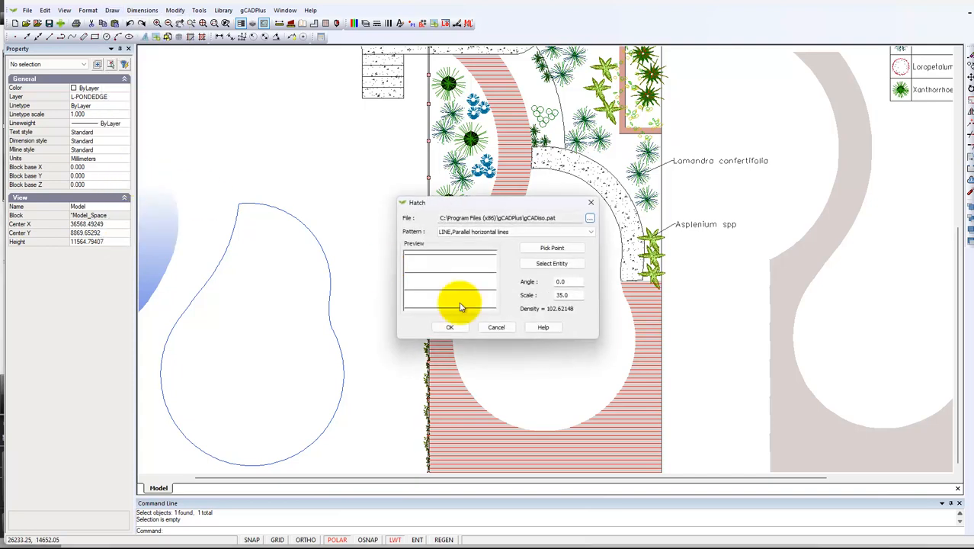
pyautogui.click(591, 231)
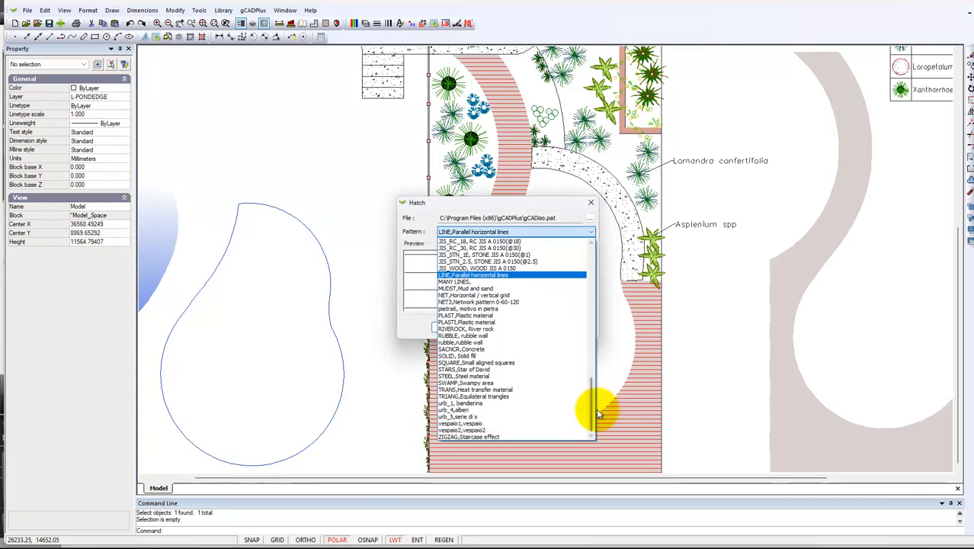
pyautogui.moveTo(592, 409); pyautogui.dragTo(594, 251)
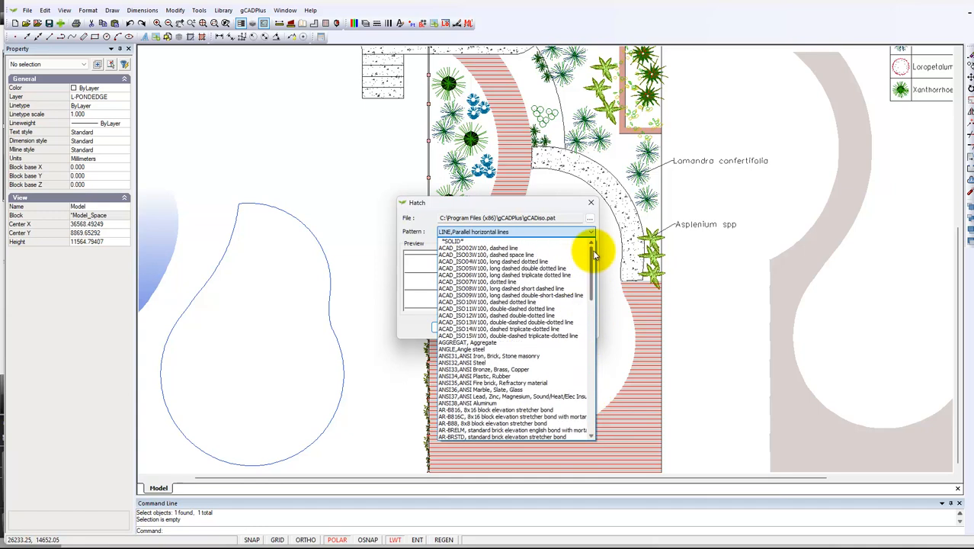
pyautogui.click(522, 242)
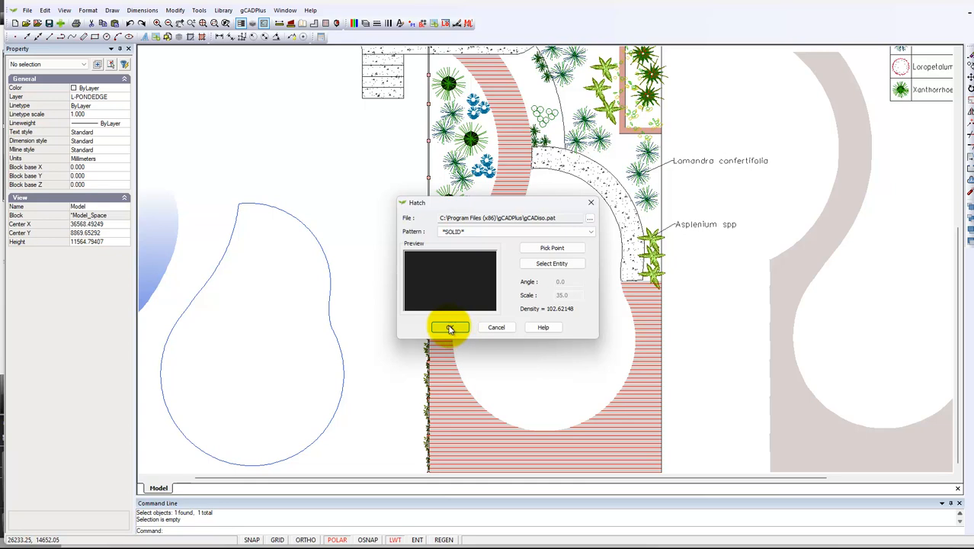
pyautogui.click(552, 250)
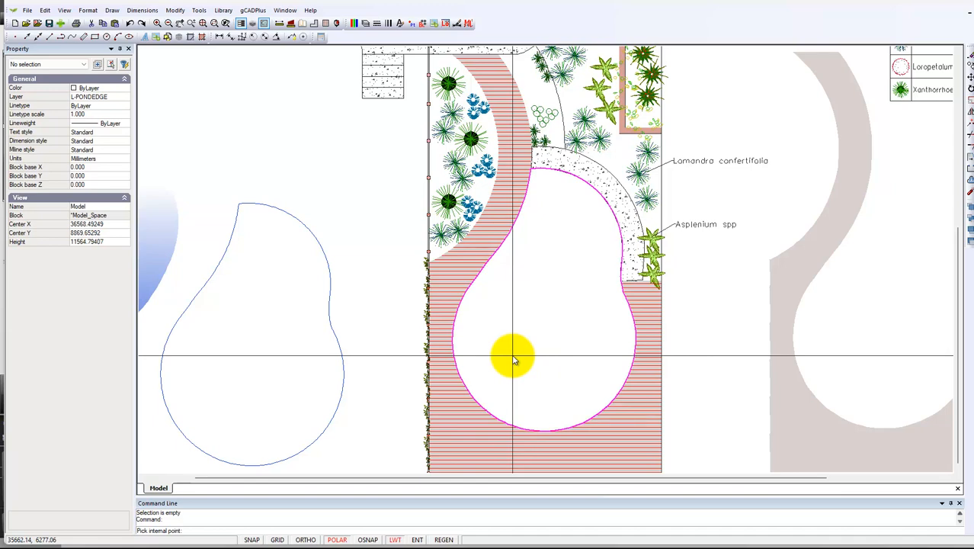
pyautogui.click(513, 360)
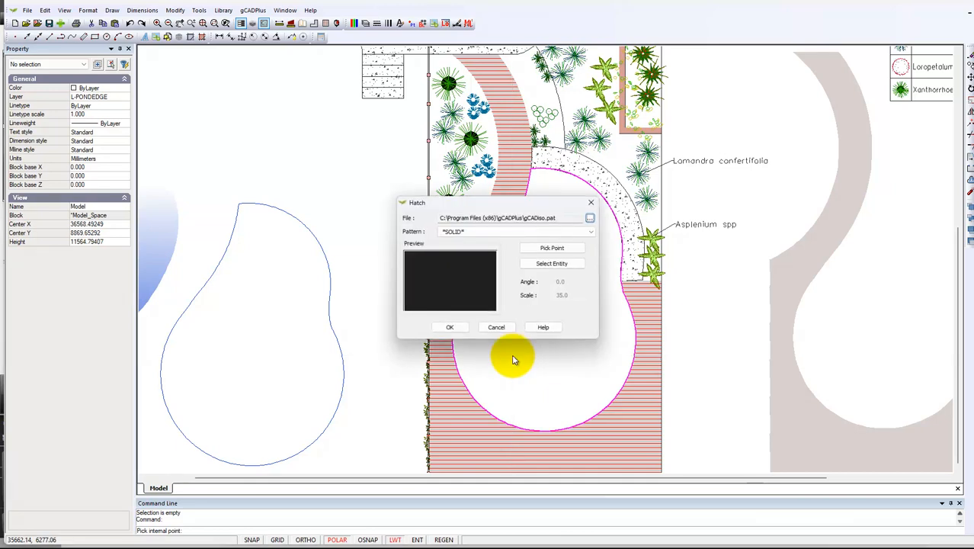
pyautogui.click(449, 327)
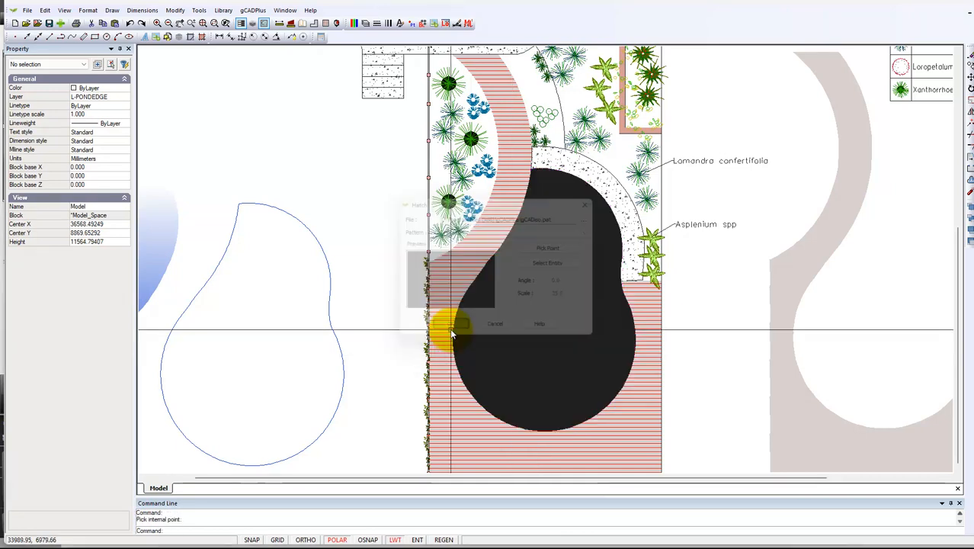
# Delete the solid hatch inside the pond while keeping its boundary polyline
pyautogui.click(542, 339)
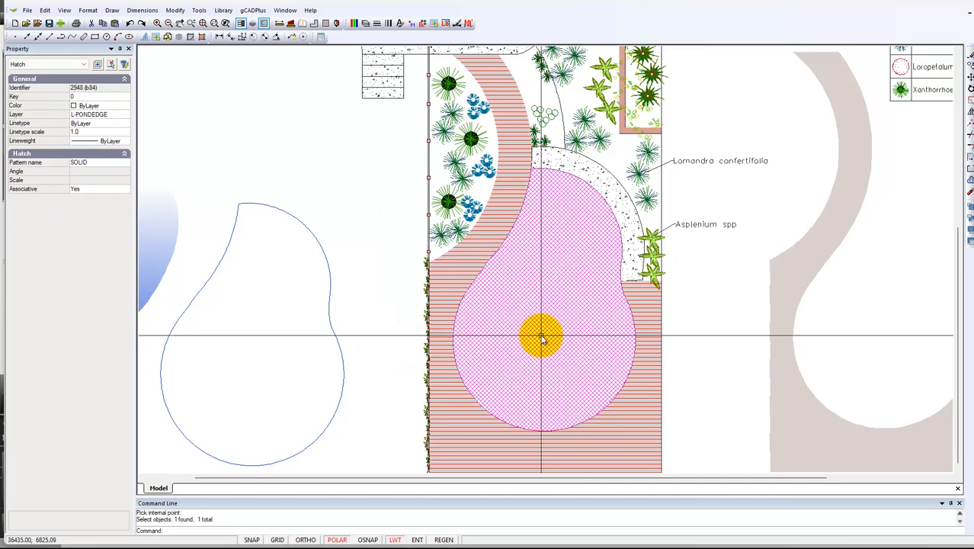
pyautogui.press('Delete')
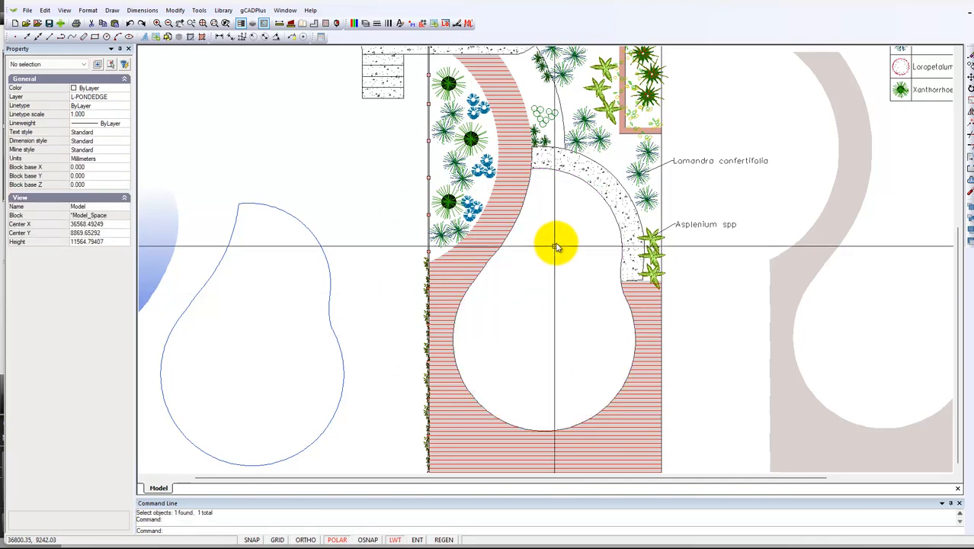
# Change the color of the pond boundary polyline beside the decking to 162
pyautogui.click(607, 207)
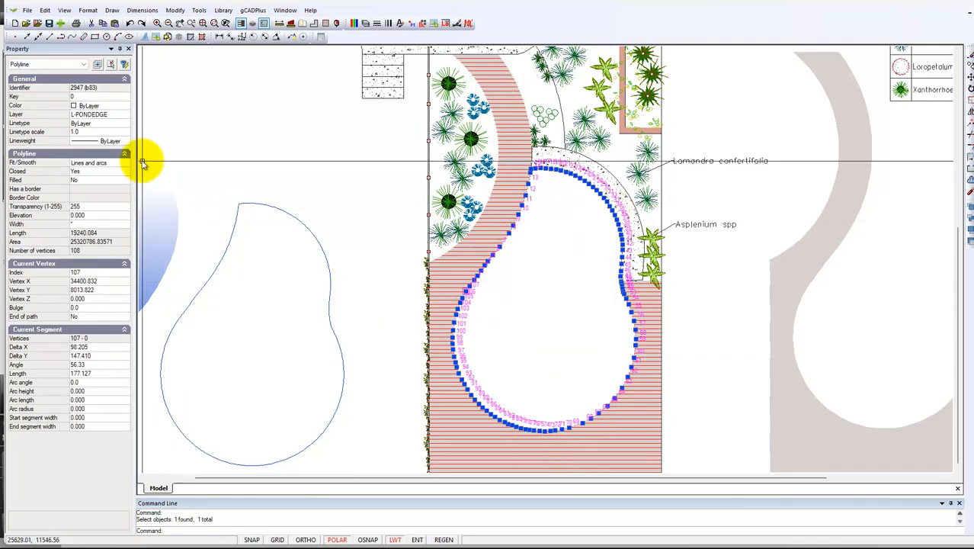
pyautogui.click(120, 109)
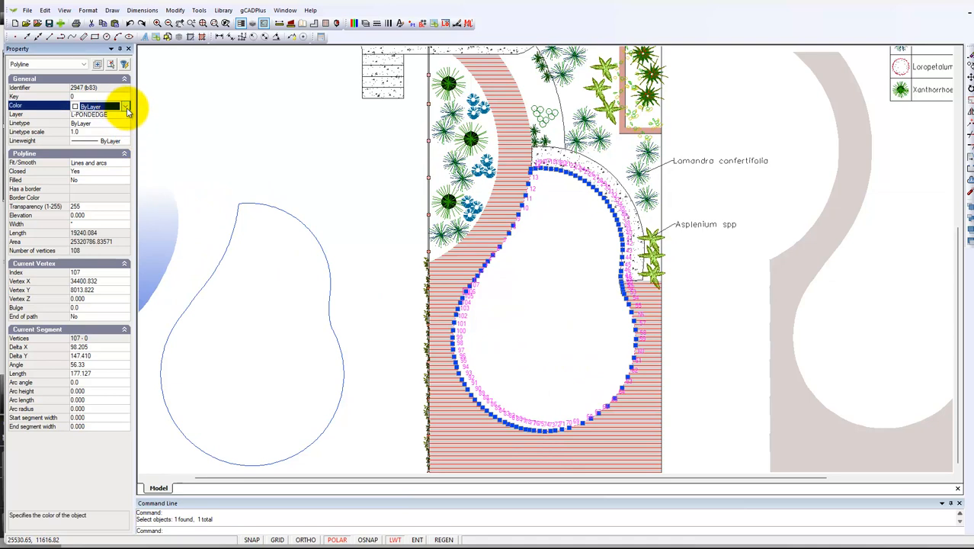
pyautogui.click(125, 106)
pyautogui.scroll(-2, 113, 339)
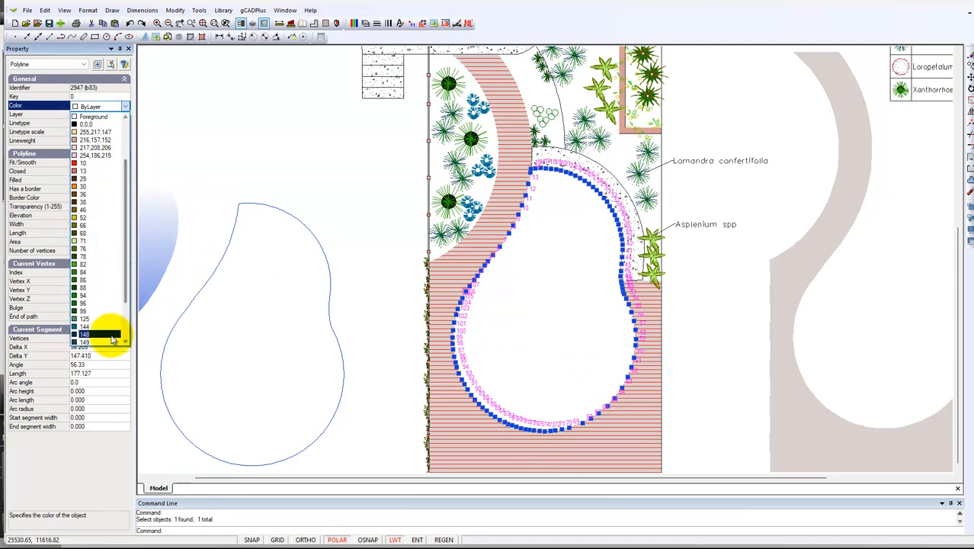
pyautogui.scroll(-1, 113, 338)
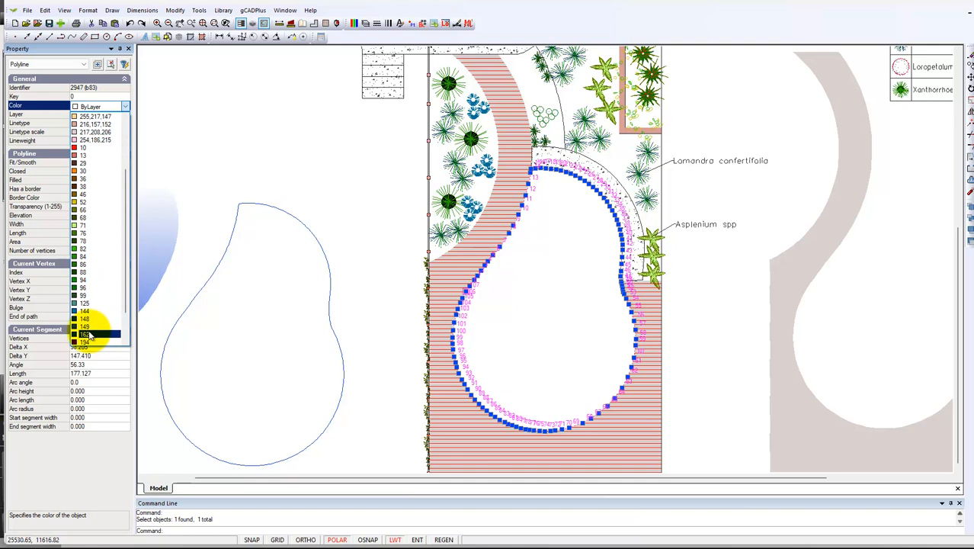
pyautogui.click(89, 336)
# Set the pond polyline's transparency to 130 and deselect it
pyautogui.click(89, 206)
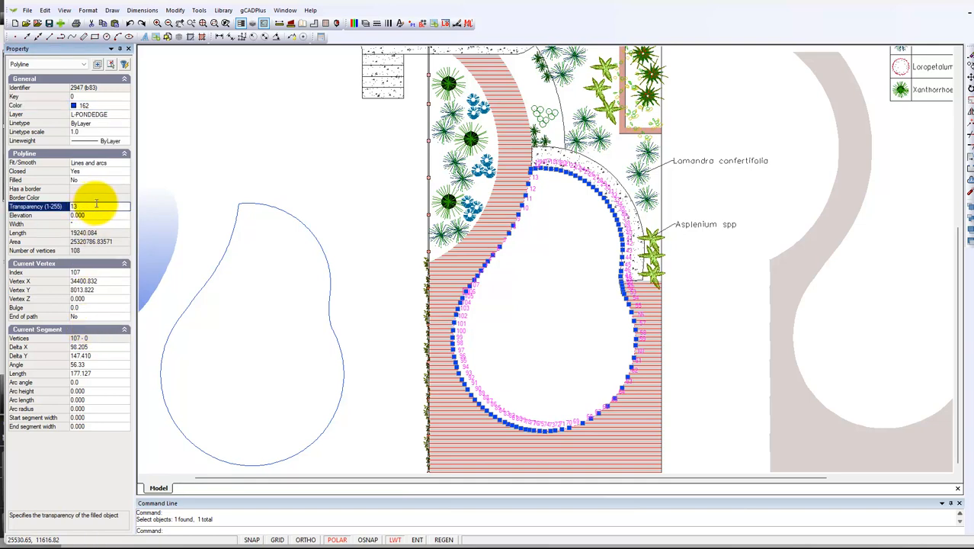
pyautogui.write('130')
pyautogui.press('Return')
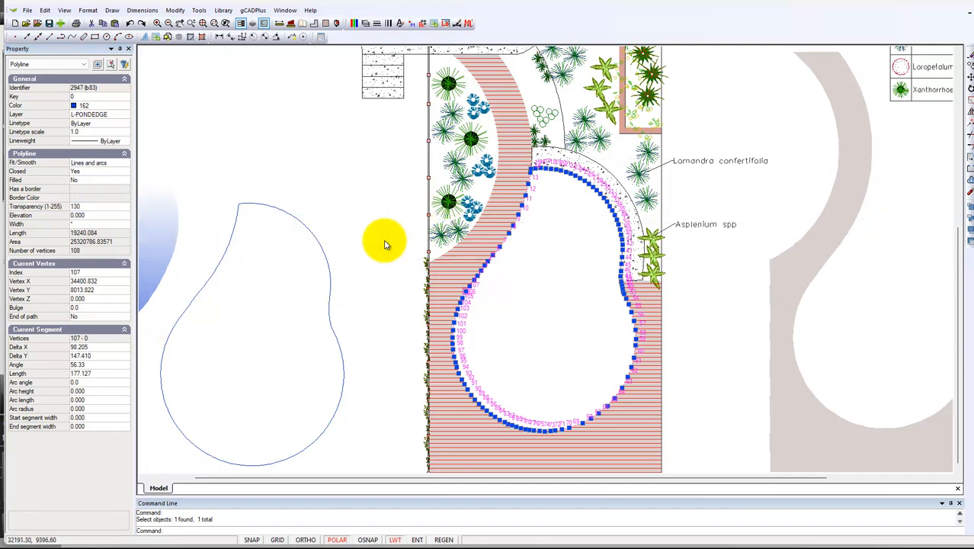
pyautogui.press('Escape')
pyautogui.click(495, 299)
pyautogui.click(497, 299)
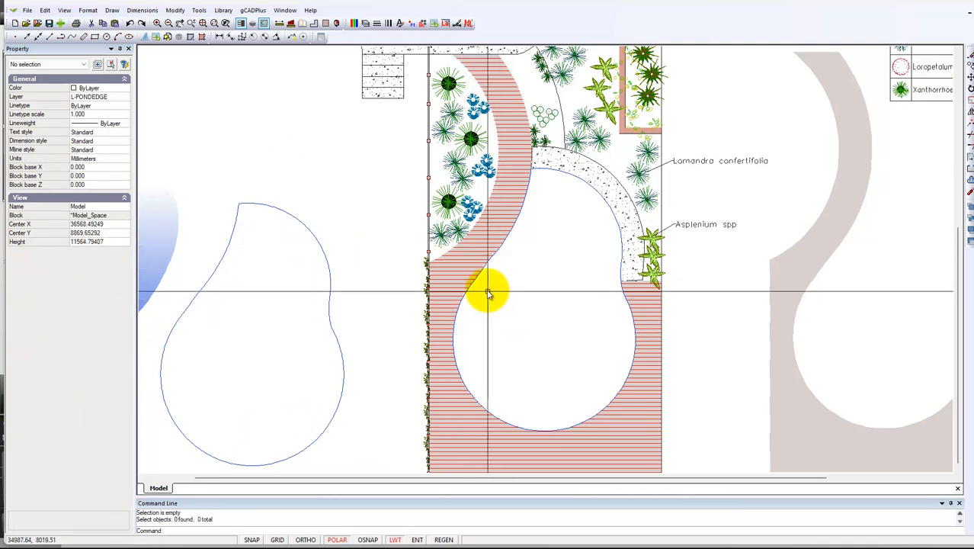
# Turn on the Filled property for the pond boundary polyline, then clear the selection
pyautogui.click(480, 272)
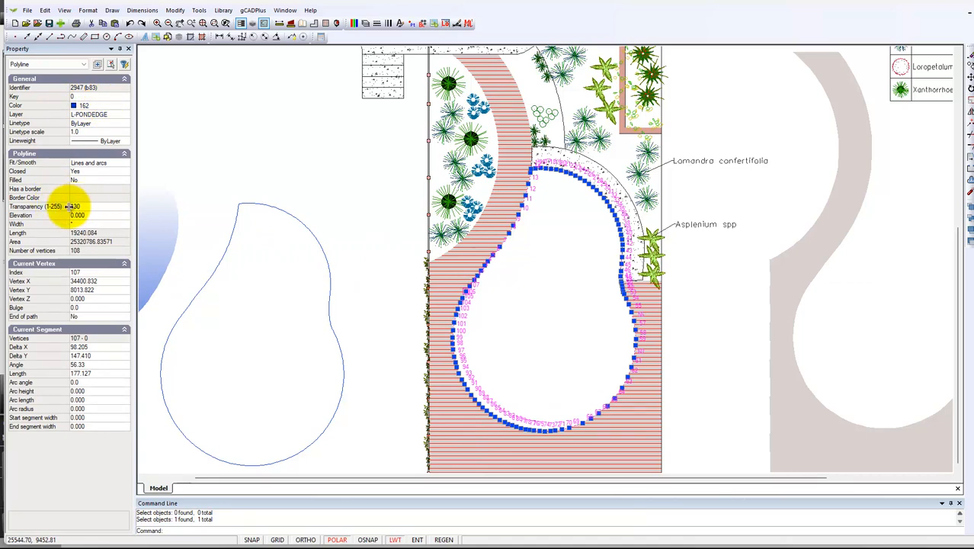
pyautogui.click(80, 180)
pyautogui.doubleClick(80, 180)
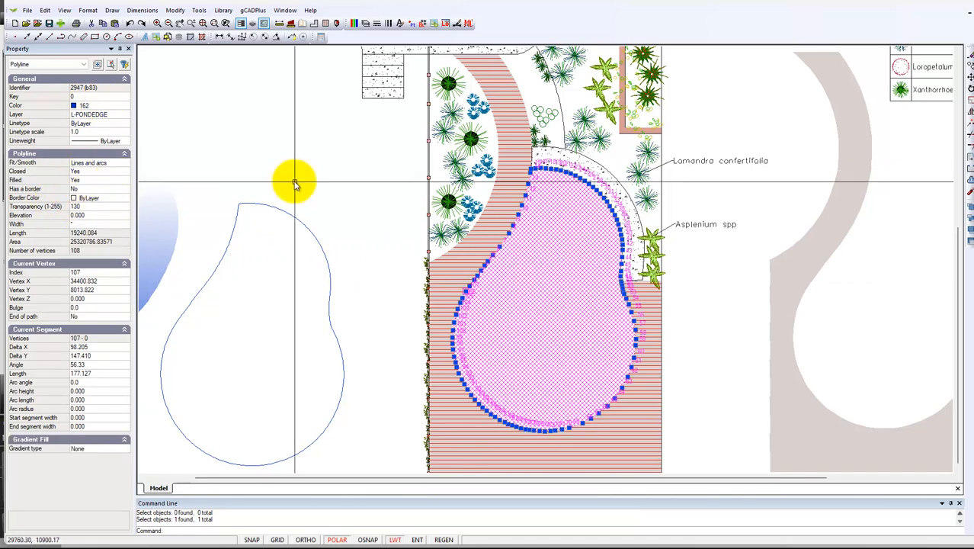
pyautogui.press('Escape')
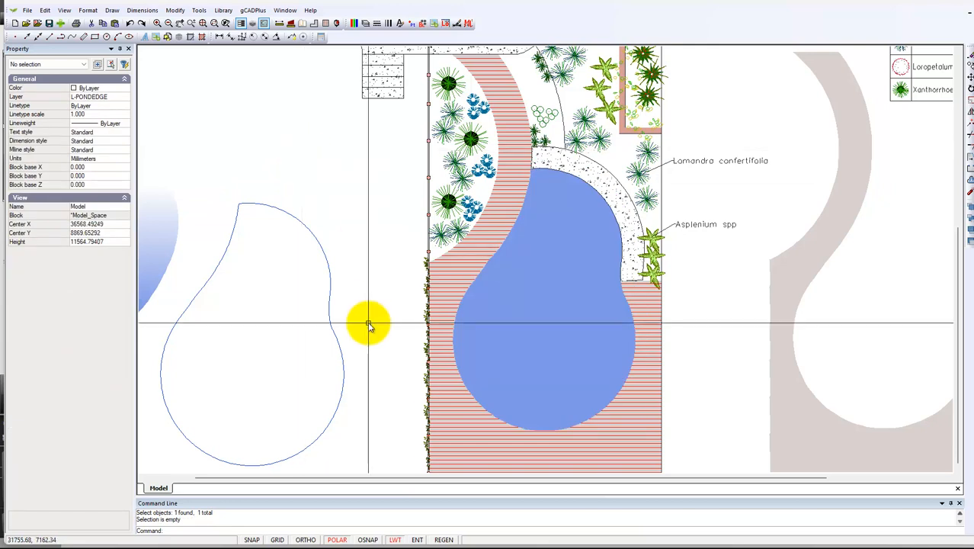